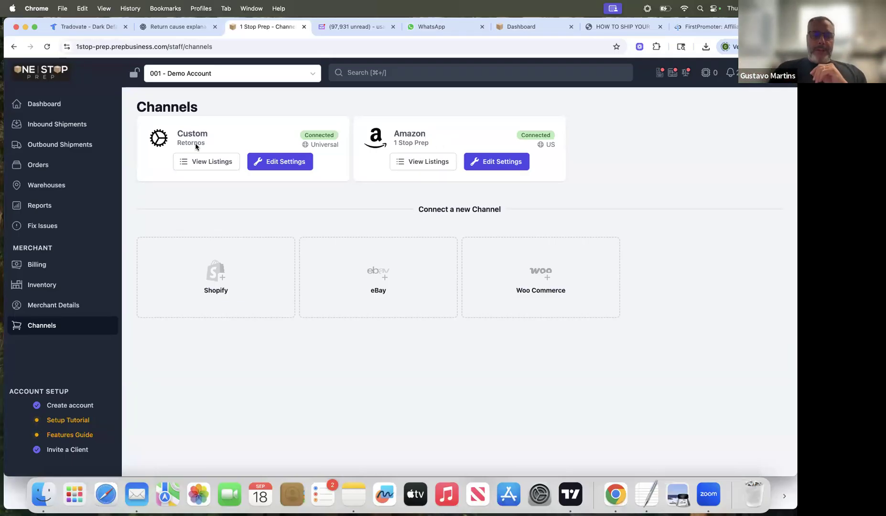
Step: Look over the Amazon channel's listings and the merchant account's inventory
{"action": "left_click", "coordinate": [414, 168]}
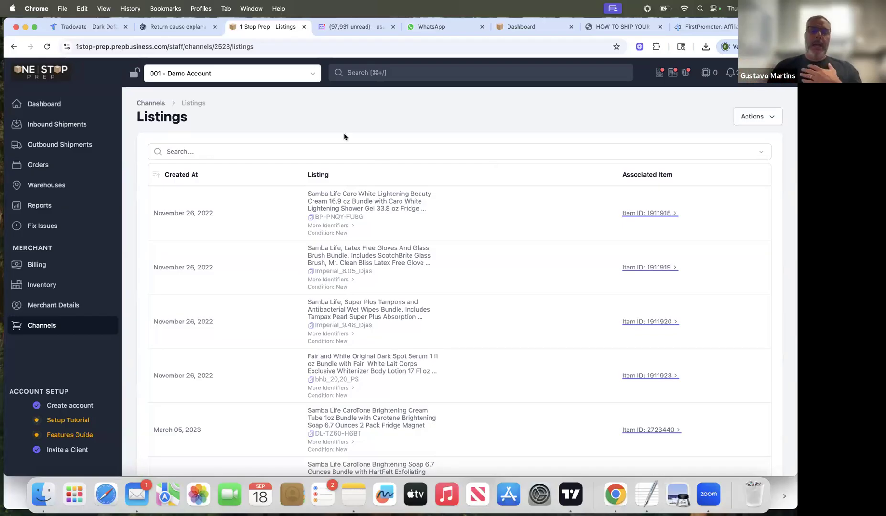
{"action": "left_click", "coordinate": [41, 285]}
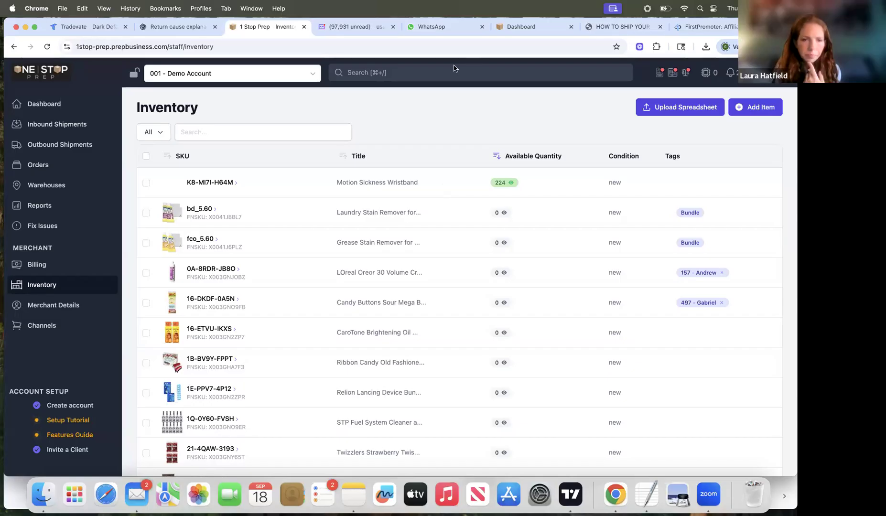
Step: Create a new inbound shipment to 1 Stop Prep, named "Walmart - " followed by the order number
{"action": "left_click", "coordinate": [58, 126]}
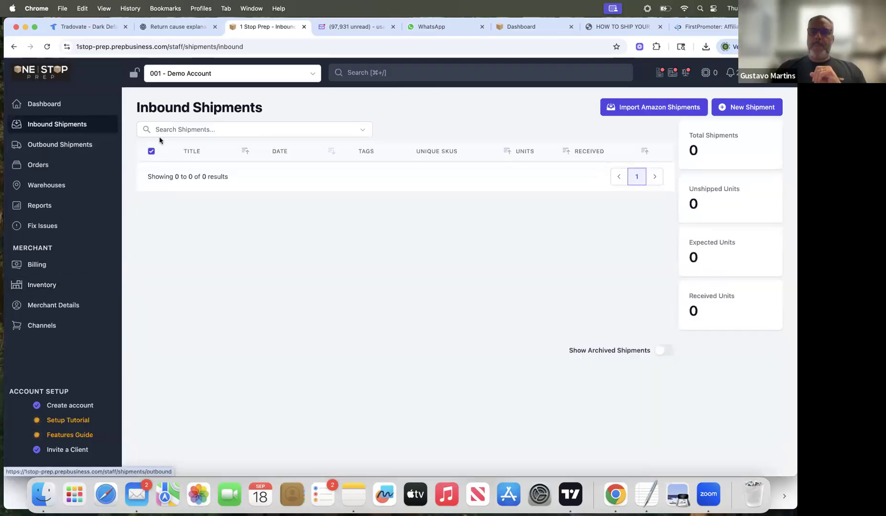
{"action": "left_click", "coordinate": [747, 108]}
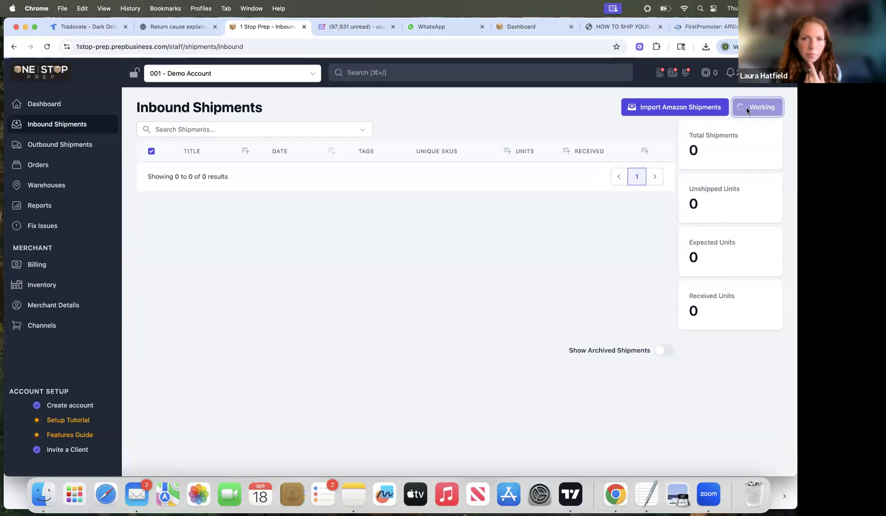
{"action": "left_click", "coordinate": [344, 153]}
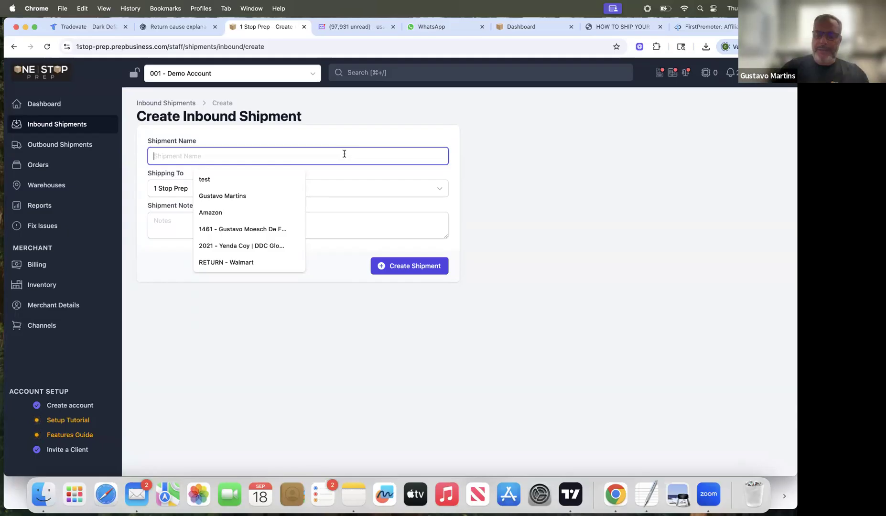
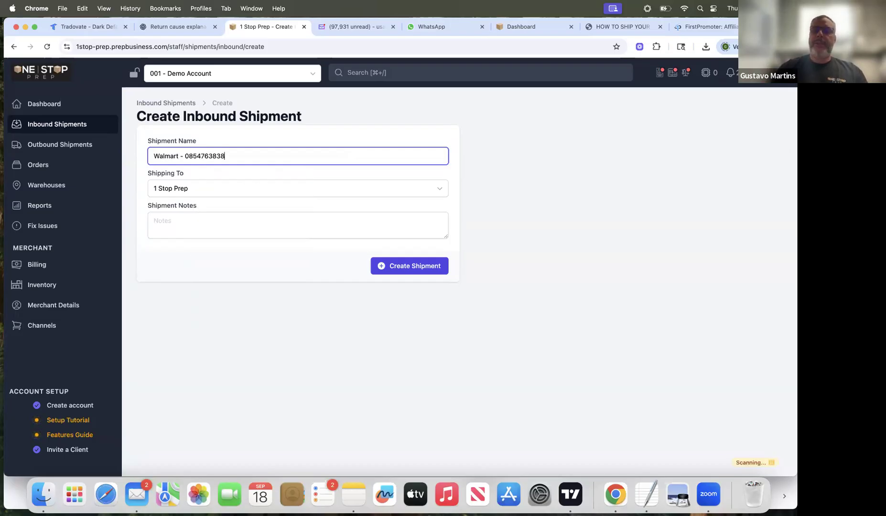
{"action": "left_click", "coordinate": [413, 267]}
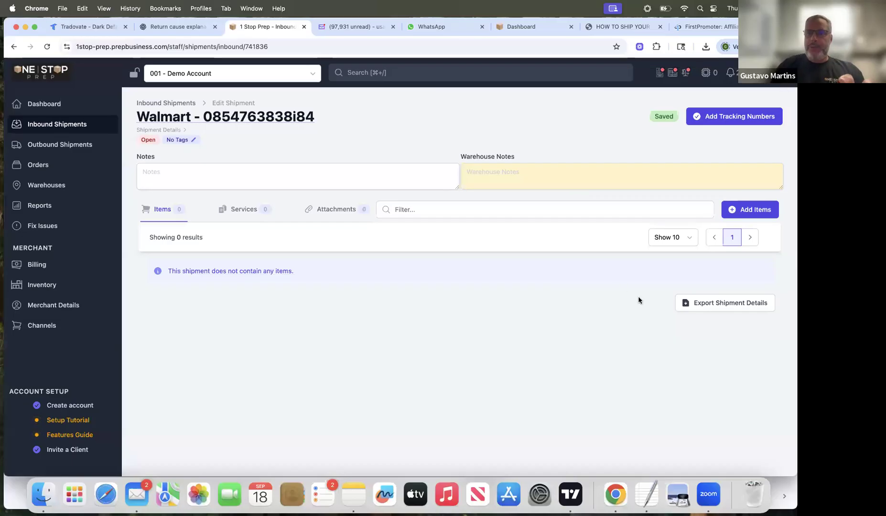
Step: Try to rename the Walmart inbound shipment as "mug 16oz - 10 units" and return to the shipment list
{"action": "left_click", "coordinate": [50, 125]}
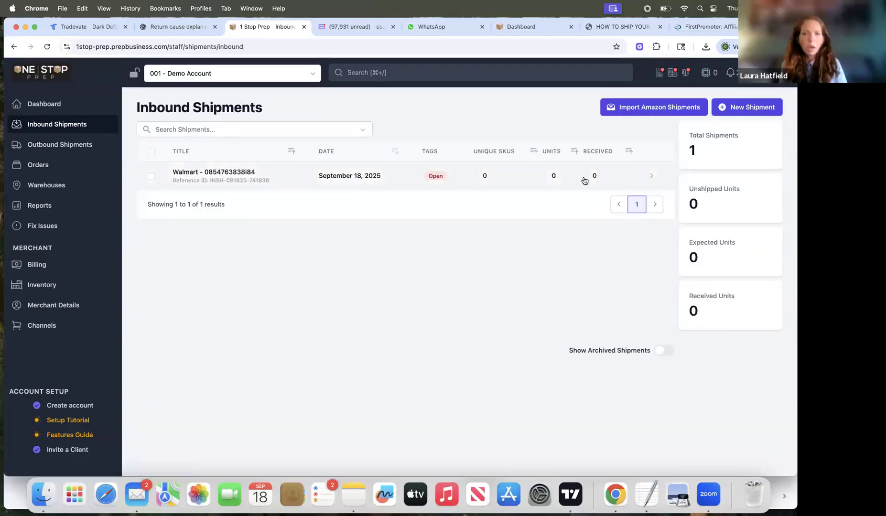
{"action": "left_click", "coordinate": [211, 177]}
{"action": "left_click", "coordinate": [212, 116]}
{"action": "triple_click", "coordinate": [212, 115]}
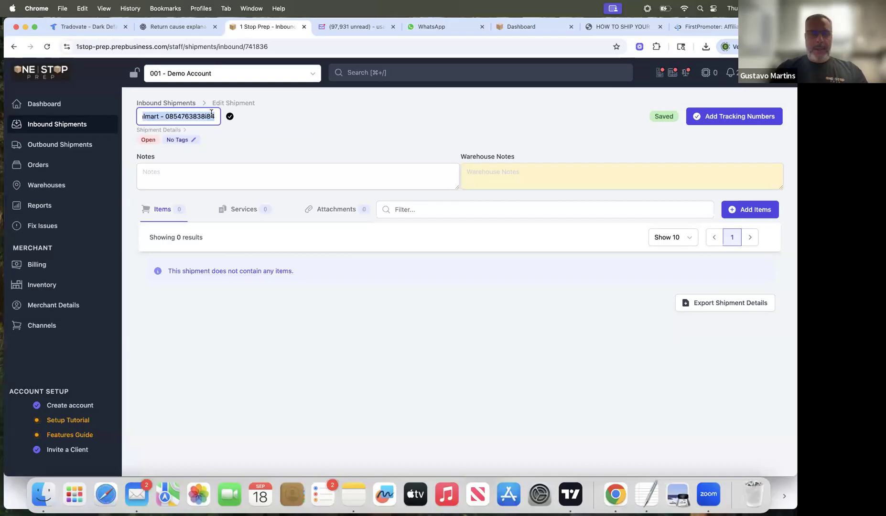
{"action": "type", "text": "mug"}
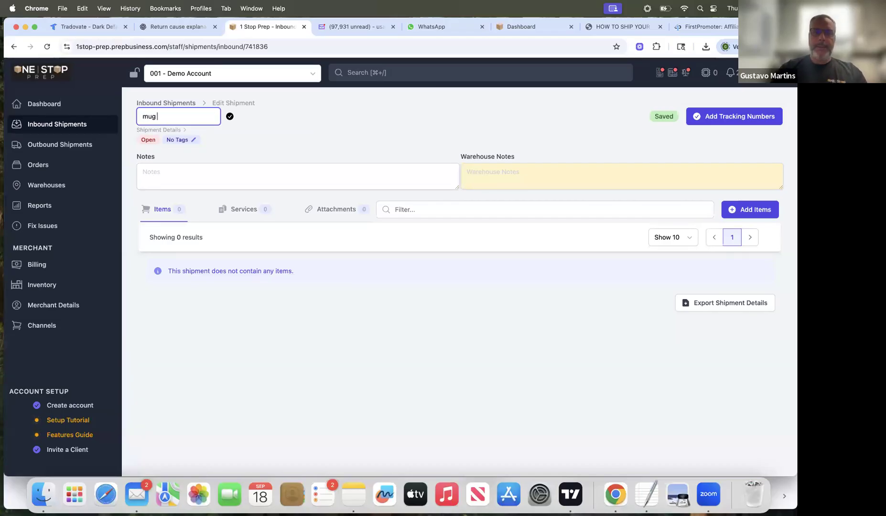
{"action": "type", "text": " 16oz - 1"}
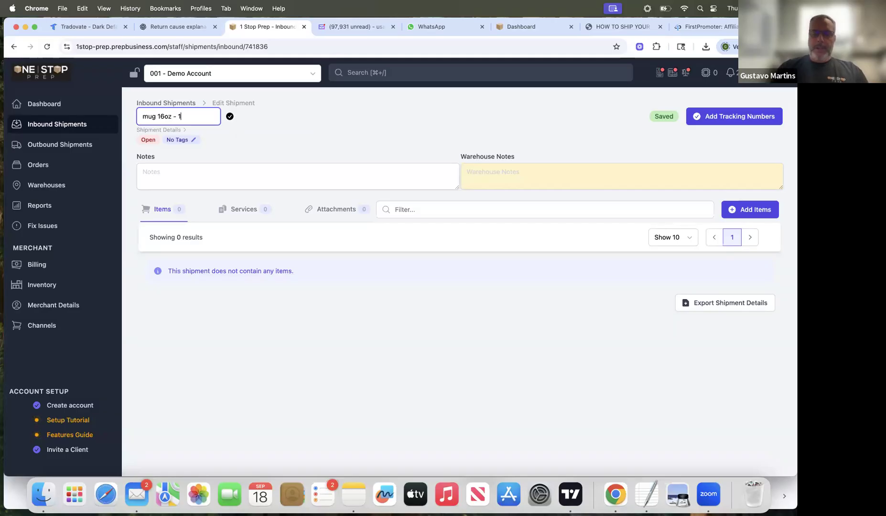
{"action": "type", "text": "0 un"}
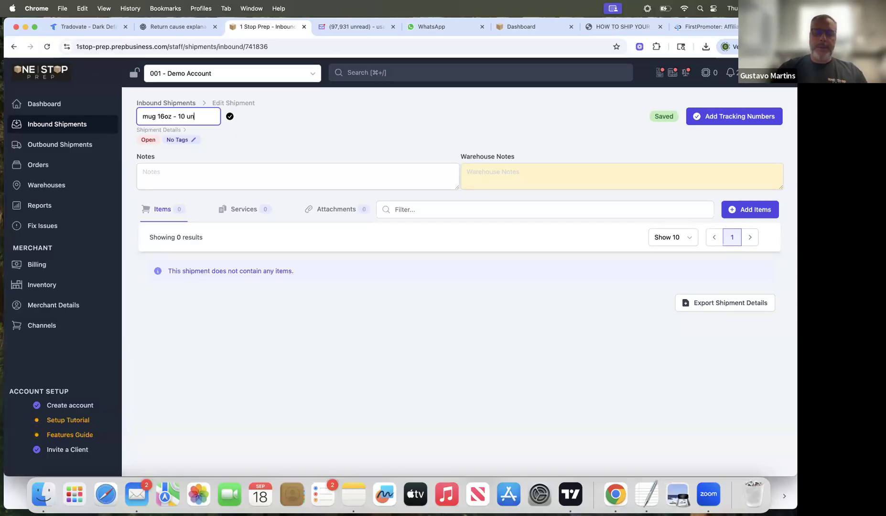
{"action": "type", "text": "itw"}
{"action": "key", "text": "BackSpace"}
{"action": "type", "text": "s"}
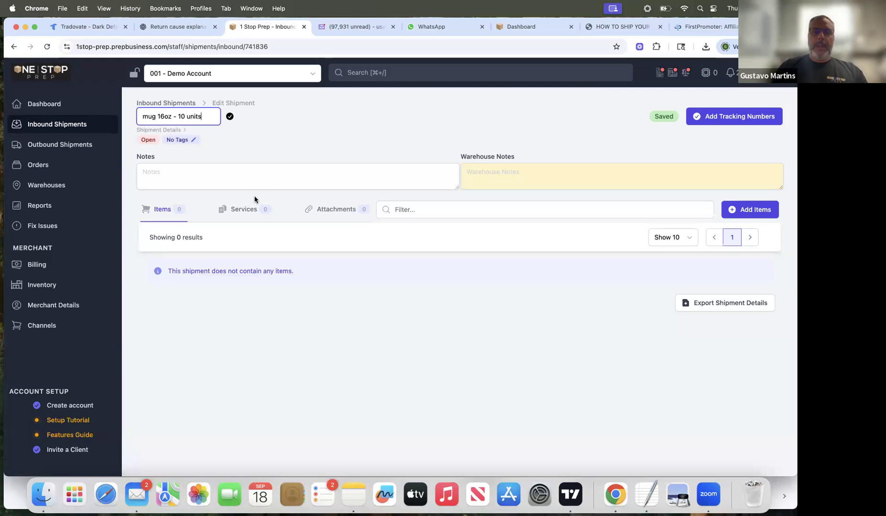
{"action": "key", "text": "Return"}
{"action": "left_click", "coordinate": [66, 127]}
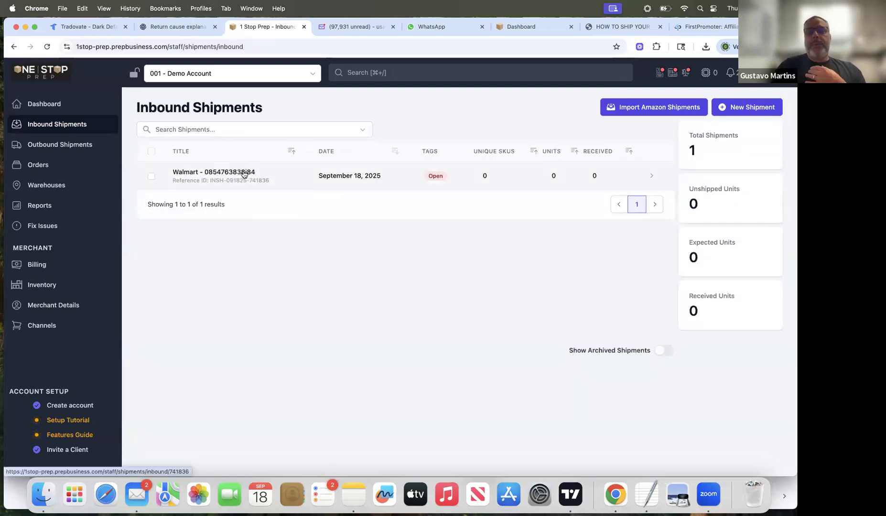
Step: Rename the Walmart inbound shipment as "mug", save the name and return to the shipment list
{"action": "left_click", "coordinate": [214, 173]}
{"action": "left_click", "coordinate": [212, 120]}
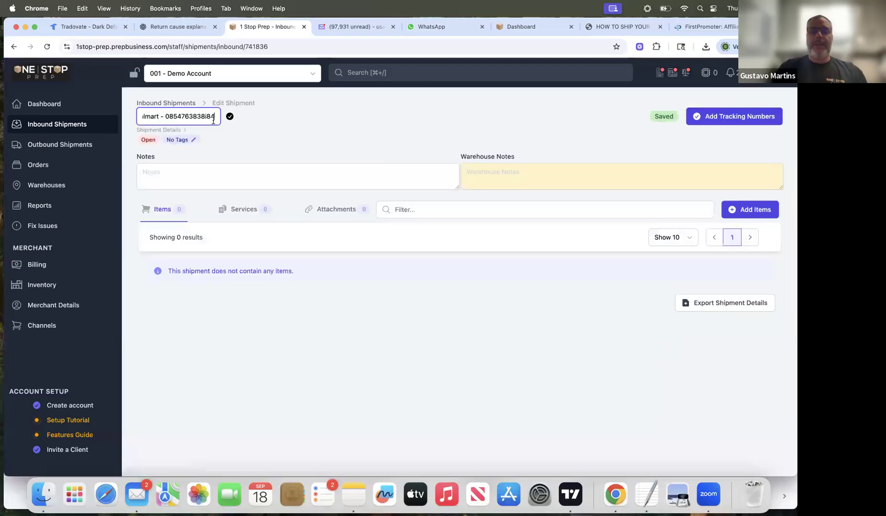
{"action": "triple_click", "coordinate": [209, 117]}
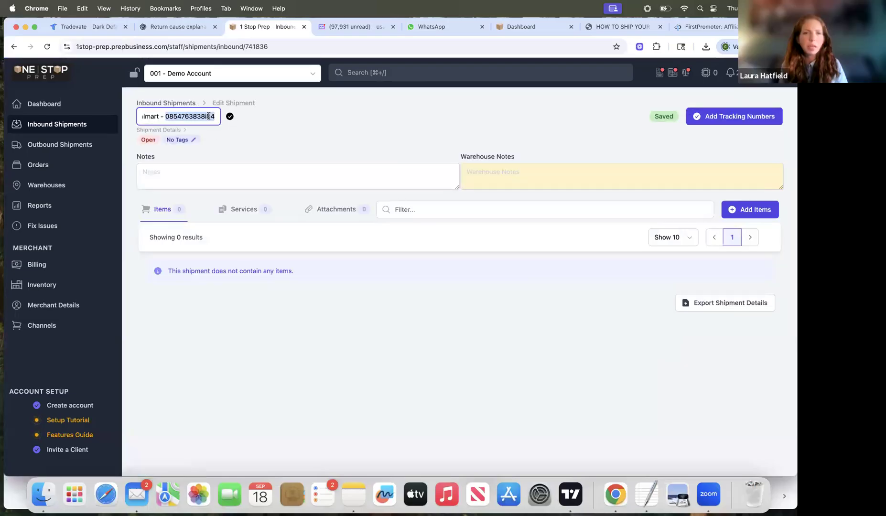
{"action": "type", "text": "mug"}
{"action": "left_click", "coordinate": [230, 116]}
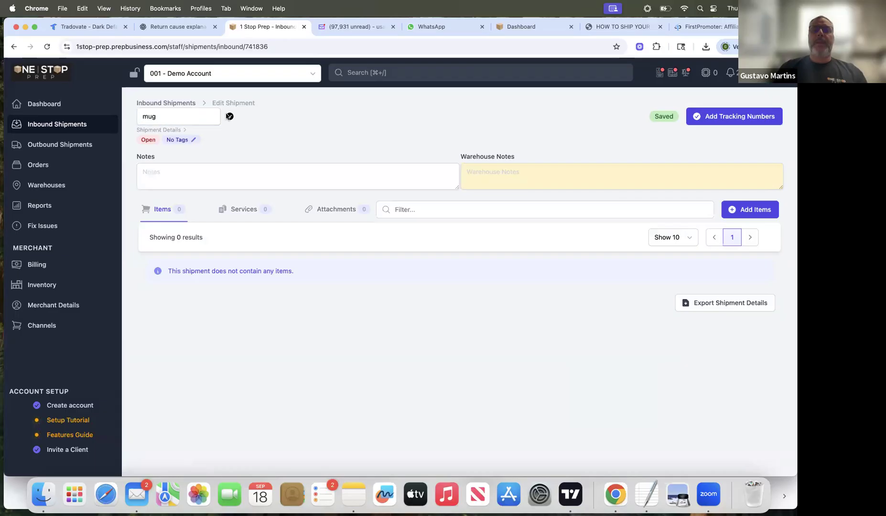
{"action": "left_click", "coordinate": [65, 125]}
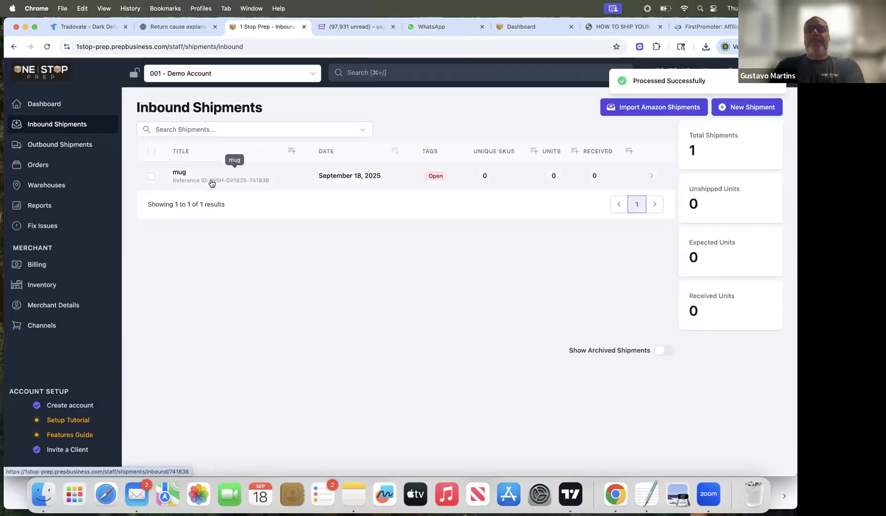
Step: Start adding items to the mug shipment and filter the available products by "barkee"
{"action": "left_click", "coordinate": [209, 176]}
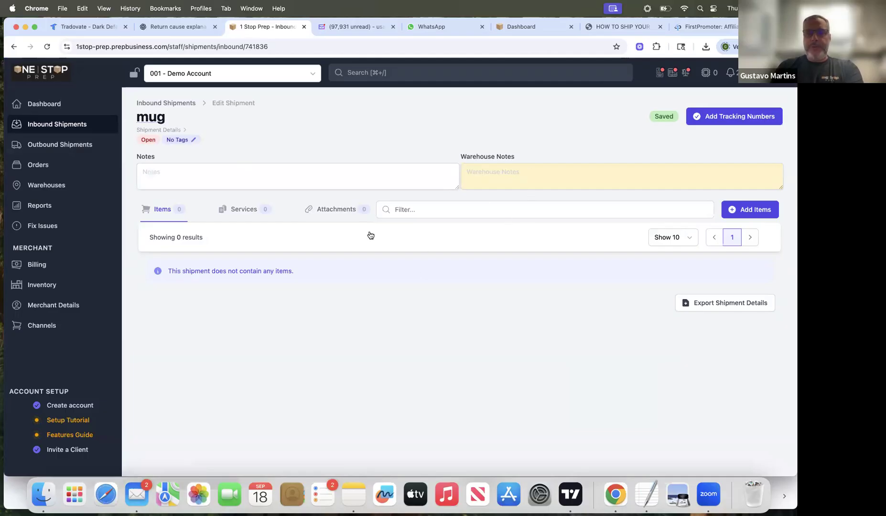
{"action": "left_click", "coordinate": [748, 210]}
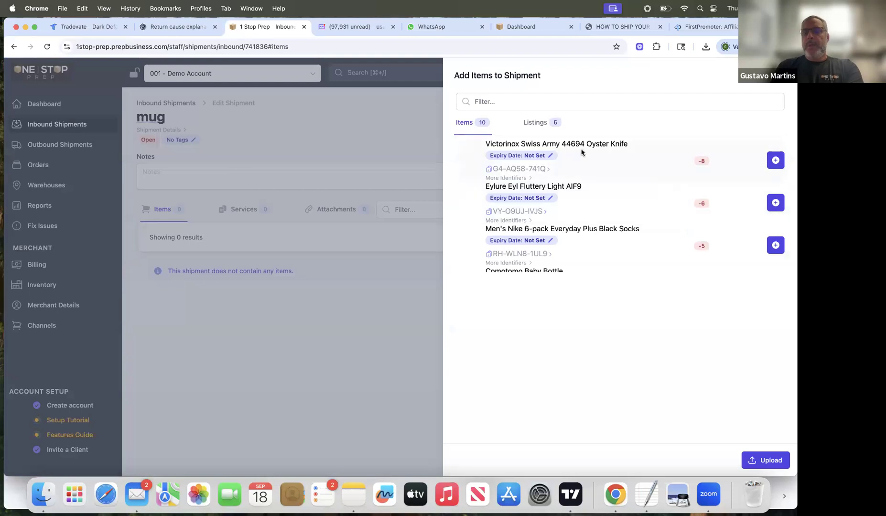
{"action": "left_click", "coordinate": [516, 101]}
{"action": "type", "text": "barkee"}
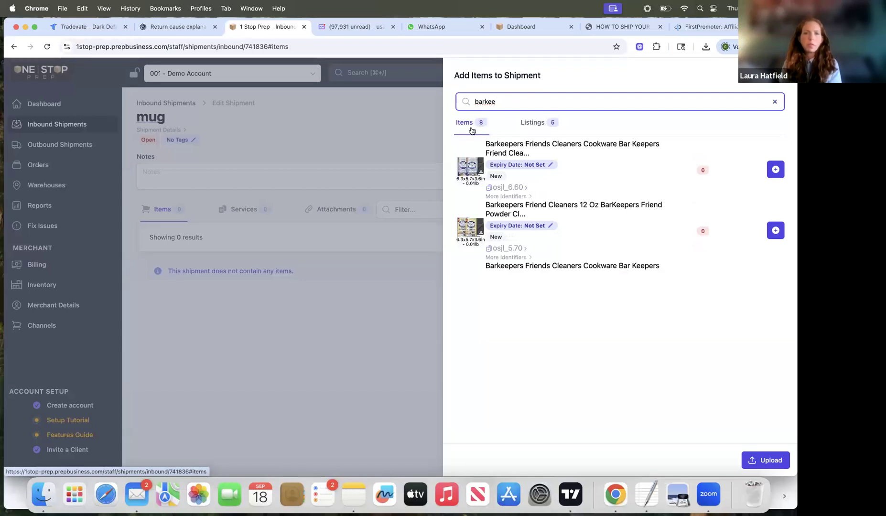
Step: Compare the Barkeepers matches among the inventory items with those among the channel listings
{"action": "left_click", "coordinate": [534, 123]}
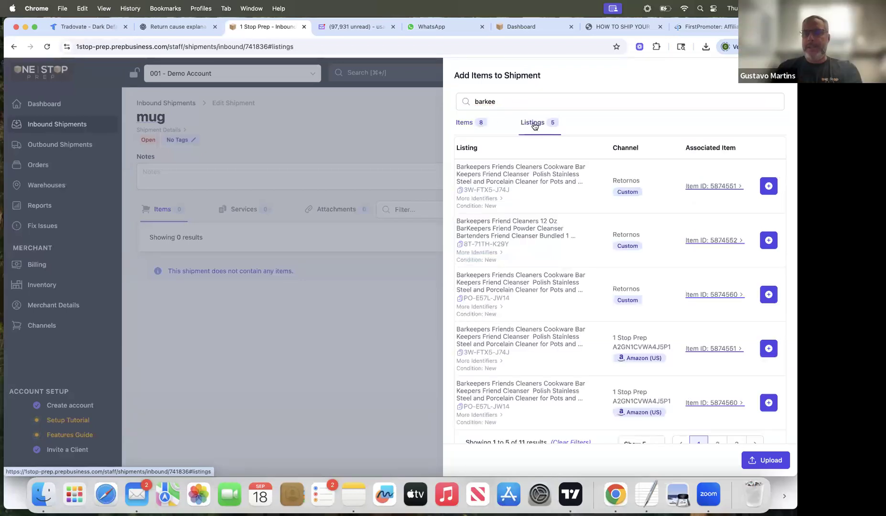
{"action": "left_click", "coordinate": [466, 122]}
{"action": "left_click", "coordinate": [542, 123]}
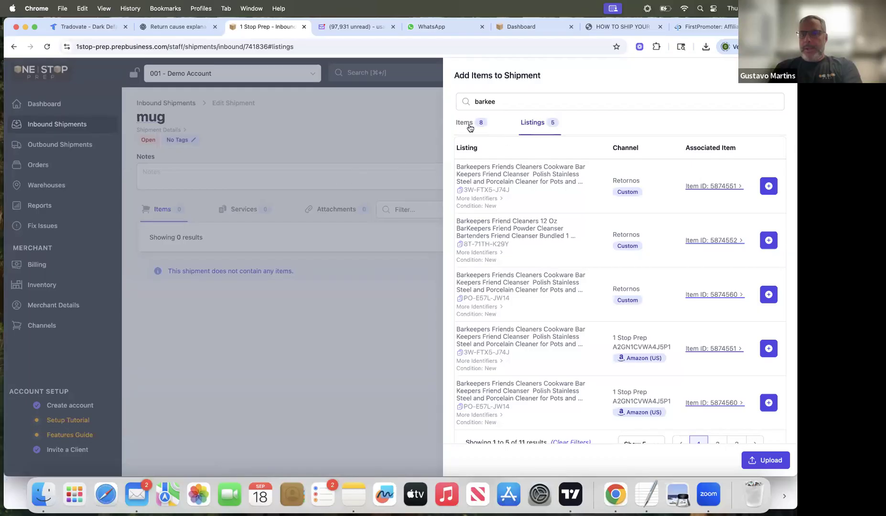
{"action": "left_click", "coordinate": [466, 124]}
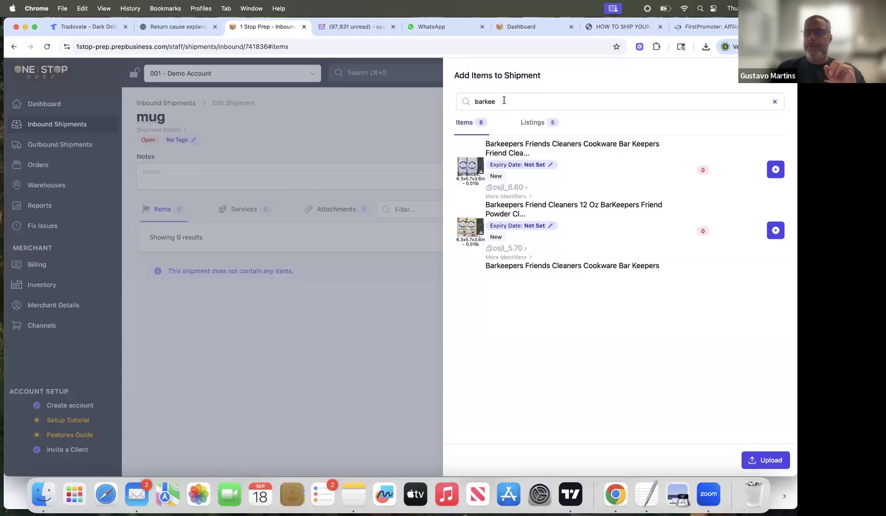
{"action": "left_click", "coordinate": [537, 121]}
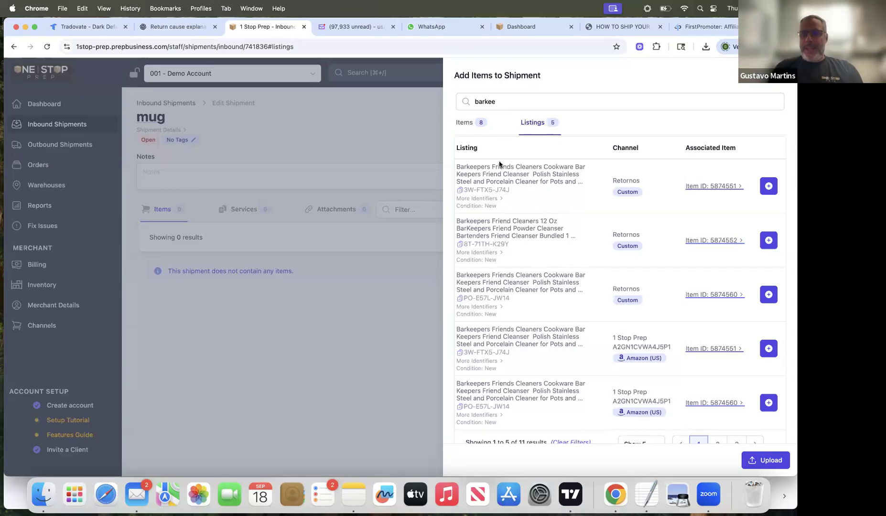
{"action": "scroll", "coordinate": [610, 207], "scroll_direction": "down", "scroll_amount": 1}
{"action": "scroll", "coordinate": [540, 229], "scroll_direction": "up", "scroll_amount": 1}
{"action": "left_click", "coordinate": [467, 124]}
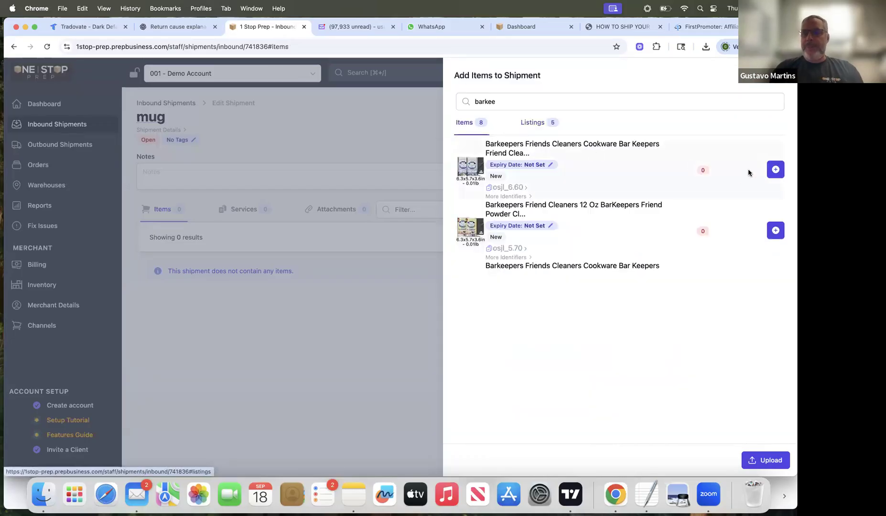
Step: Add the Barkeepers Friends Cleaners Cookware item osjl_6.60 to the shipment with a quantity of 10
{"action": "left_click", "coordinate": [775, 169]}
{"action": "left_click", "coordinate": [712, 338]}
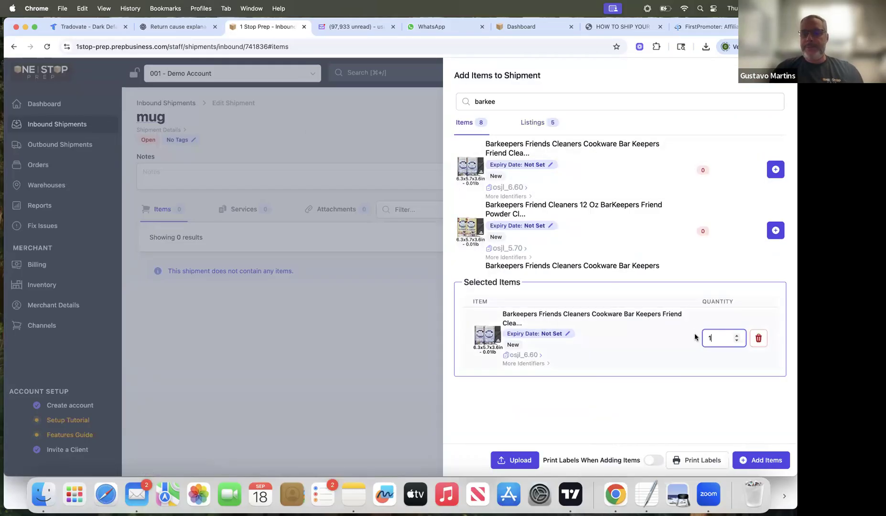
{"action": "type", "text": "0"}
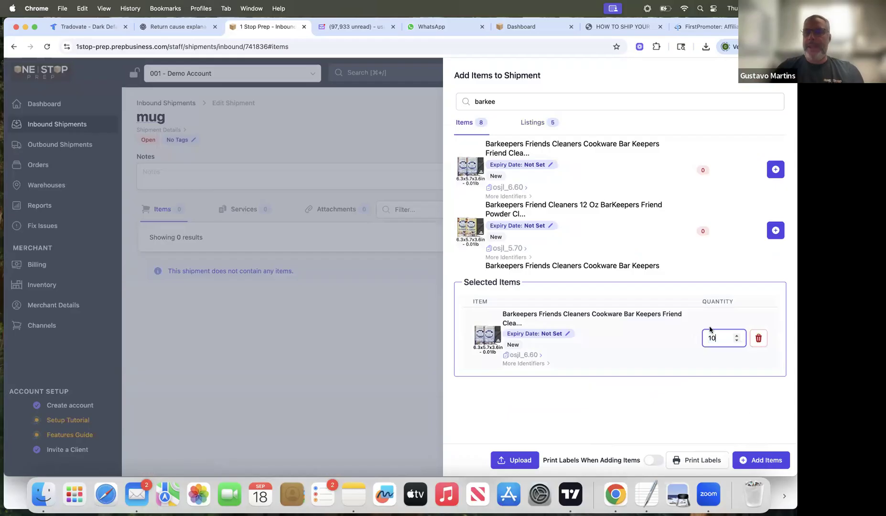
{"action": "left_click", "coordinate": [769, 460]}
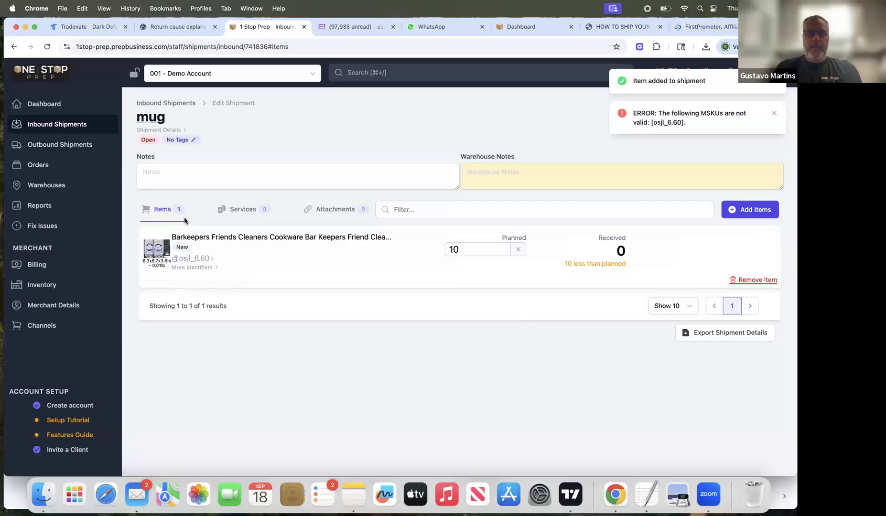
Step: Check the mug shipment's units in the inbound list and its item's additional identifiers, then reopen the shipment
{"action": "left_click", "coordinate": [68, 125]}
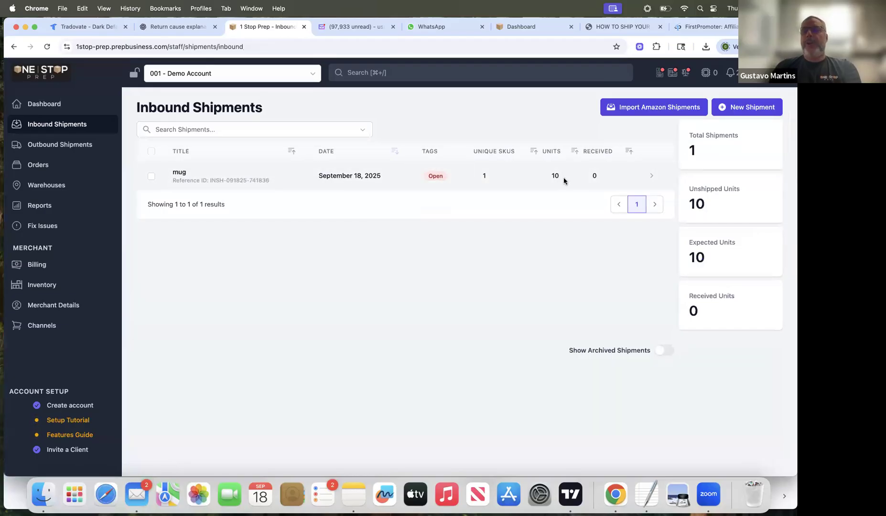
{"action": "left_click", "coordinate": [342, 180]}
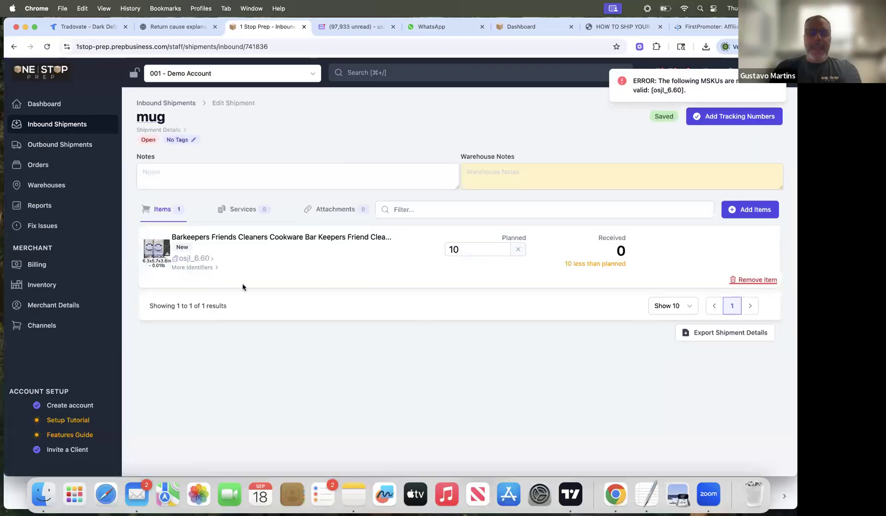
{"action": "left_click", "coordinate": [210, 267]}
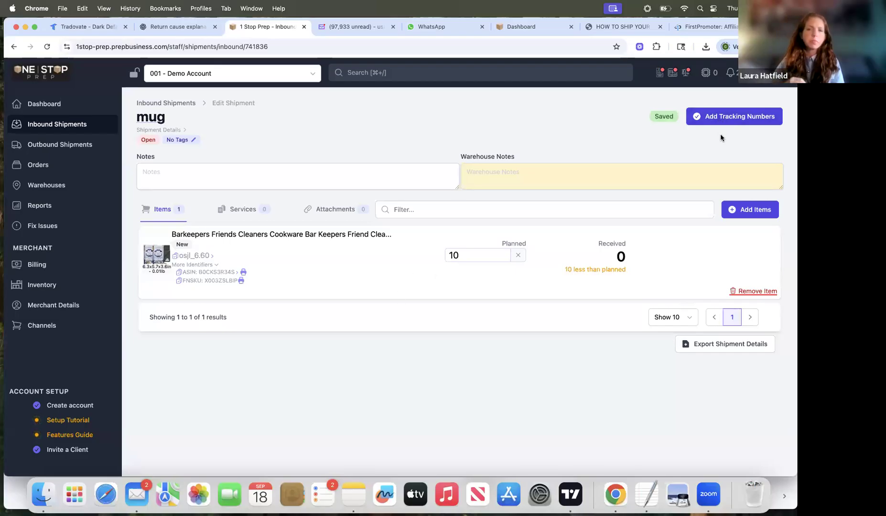
{"action": "left_click", "coordinate": [56, 125]}
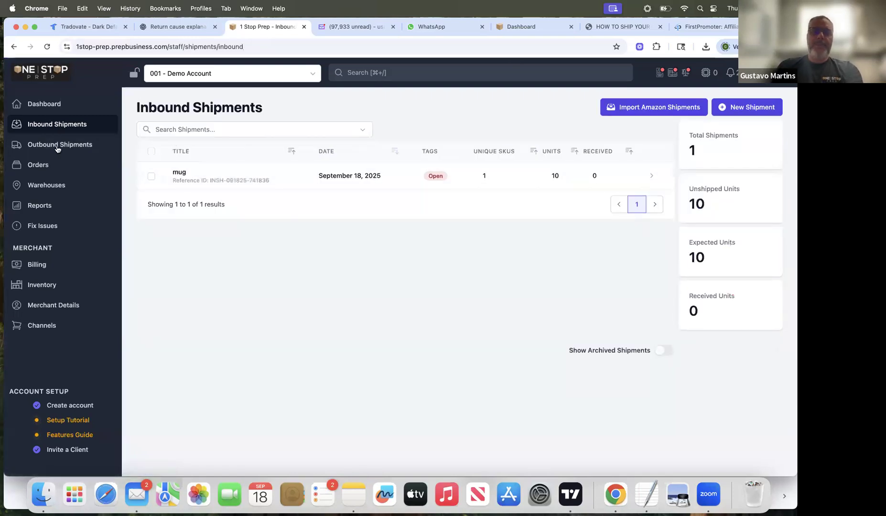
{"action": "left_click", "coordinate": [322, 176]}
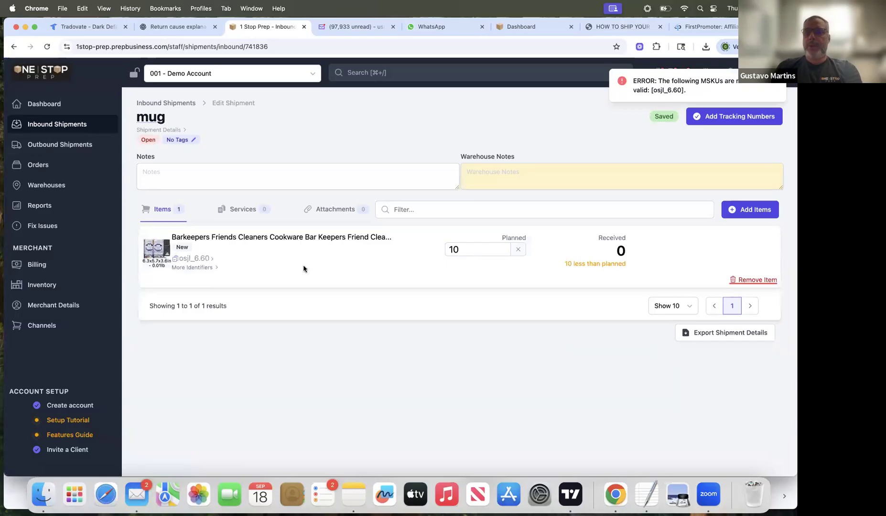
Step: Submit the mug shipment's tracking with USPS as the carrier, entering one tracking number, and save it
{"action": "left_click", "coordinate": [748, 117]}
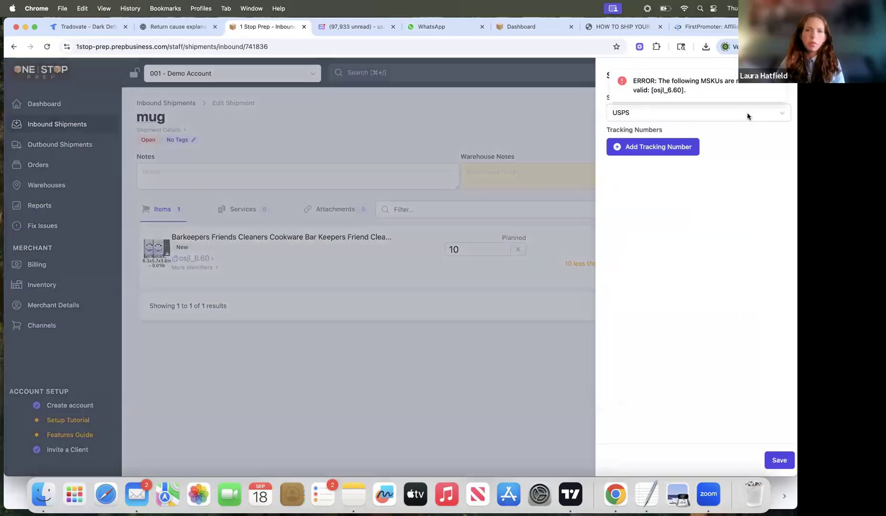
{"action": "left_click", "coordinate": [492, 314]}
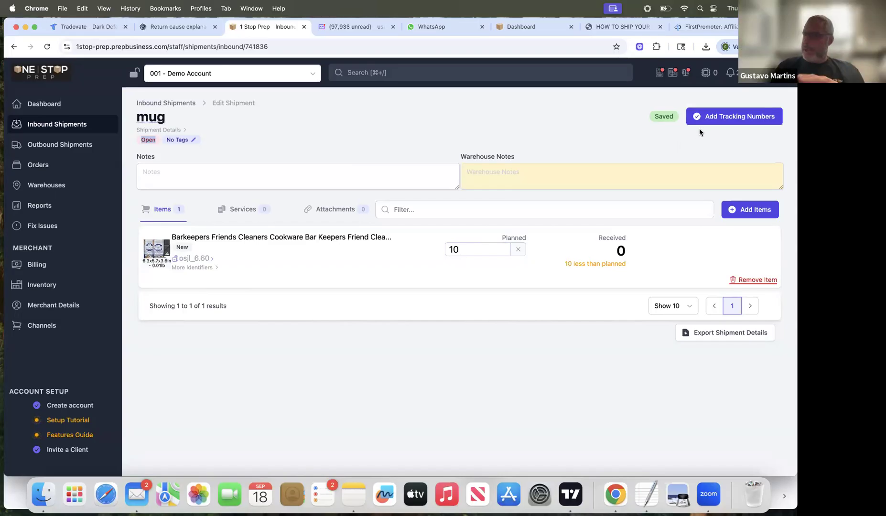
{"action": "left_click", "coordinate": [728, 117]}
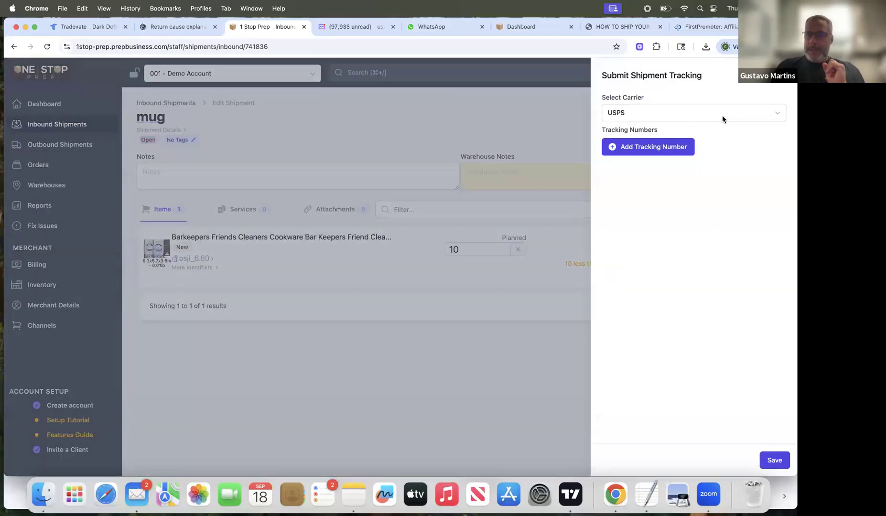
{"action": "left_click", "coordinate": [650, 146]}
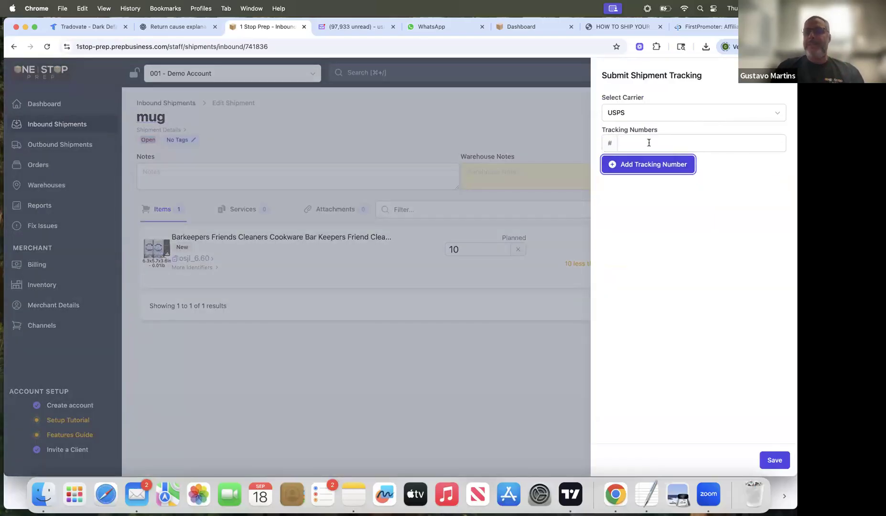
{"action": "type", "text": "92648489389983"}
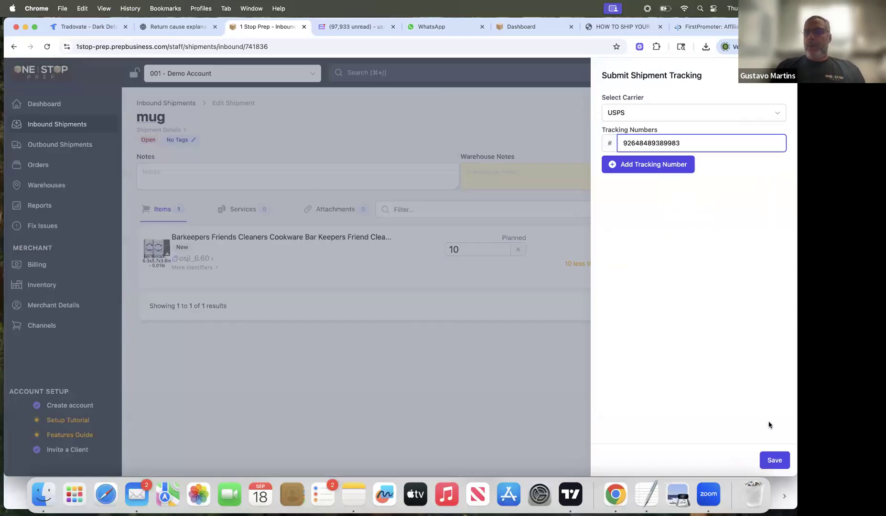
{"action": "left_click", "coordinate": [778, 461]}
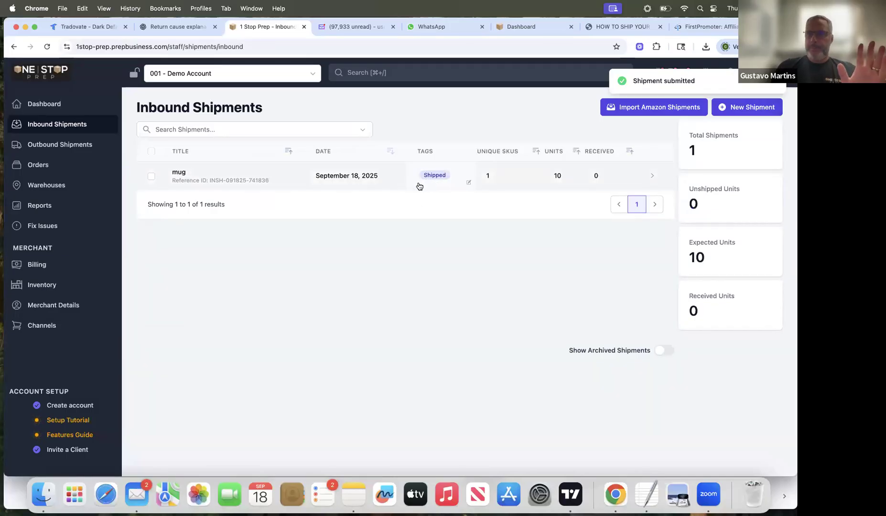
Step: Look over the submitted mug shipment's receiving view and warehouse notes field, then return to the inbound list and the global search
{"action": "left_click", "coordinate": [349, 176]}
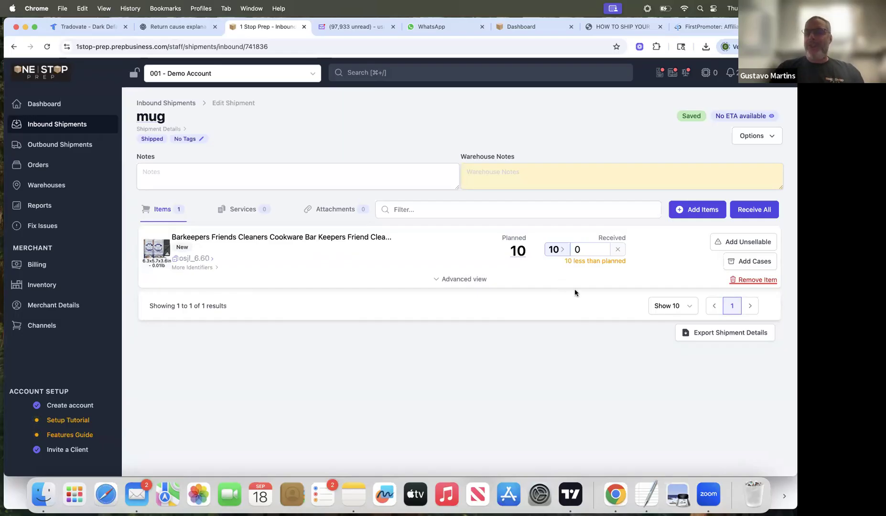
{"action": "left_click", "coordinate": [491, 172]}
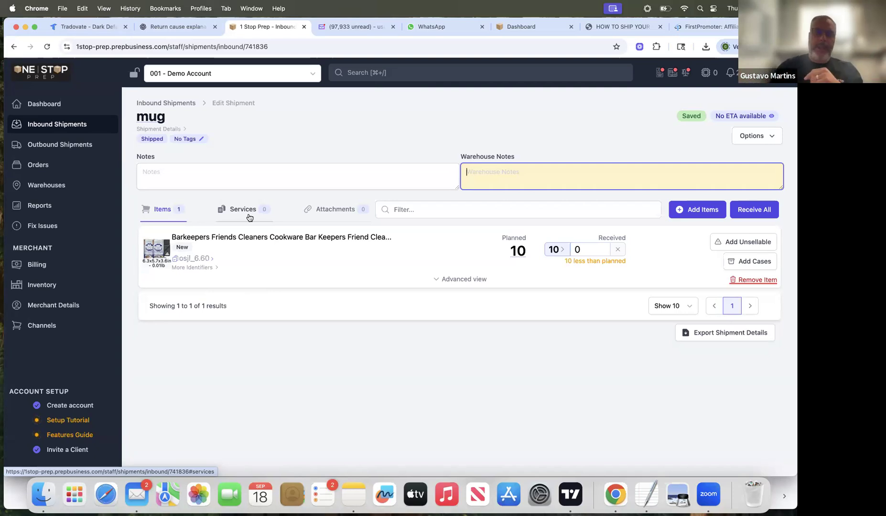
{"action": "left_click", "coordinate": [57, 124]}
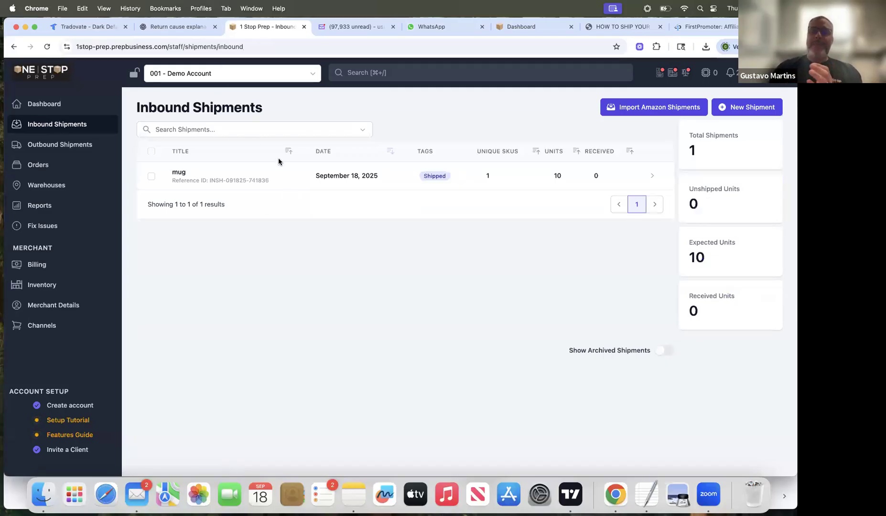
{"action": "left_click", "coordinate": [373, 74]}
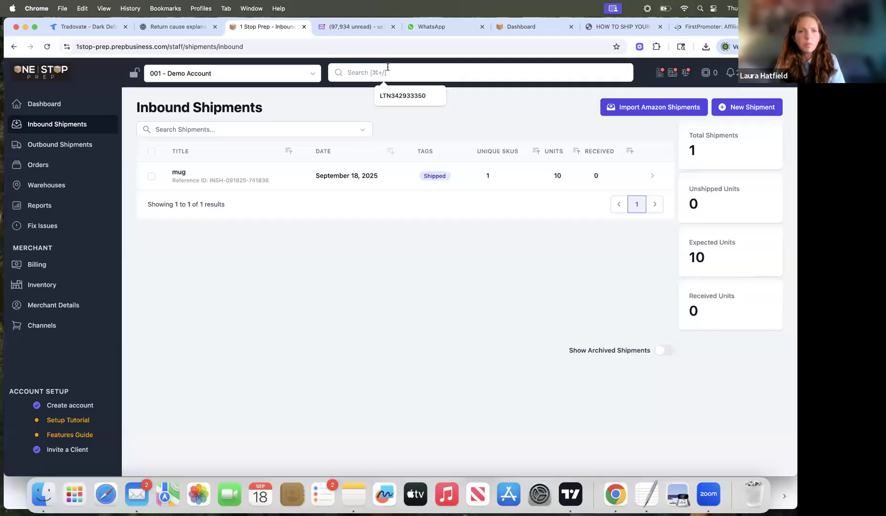
Step: Receive all 10 planned units of the Barkeepers item in the mug shipment and mark the shipment as received
{"action": "left_click", "coordinate": [331, 178]}
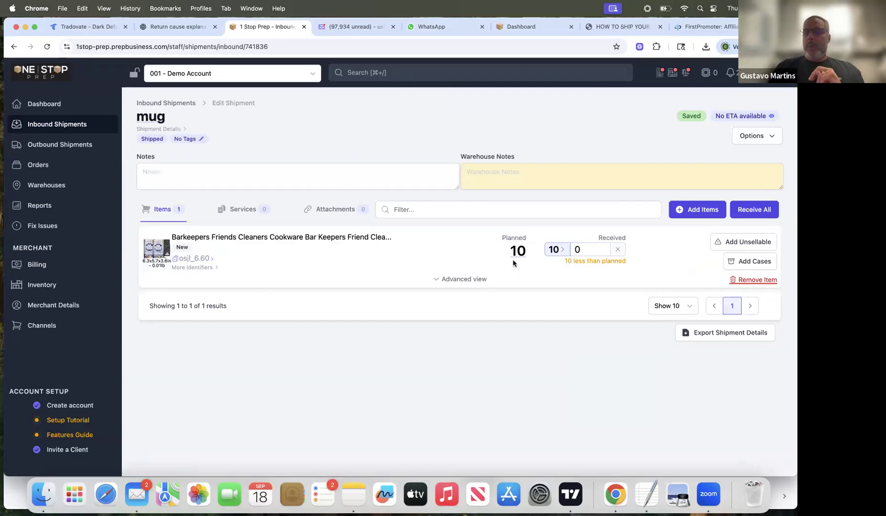
{"action": "left_click", "coordinate": [555, 249]}
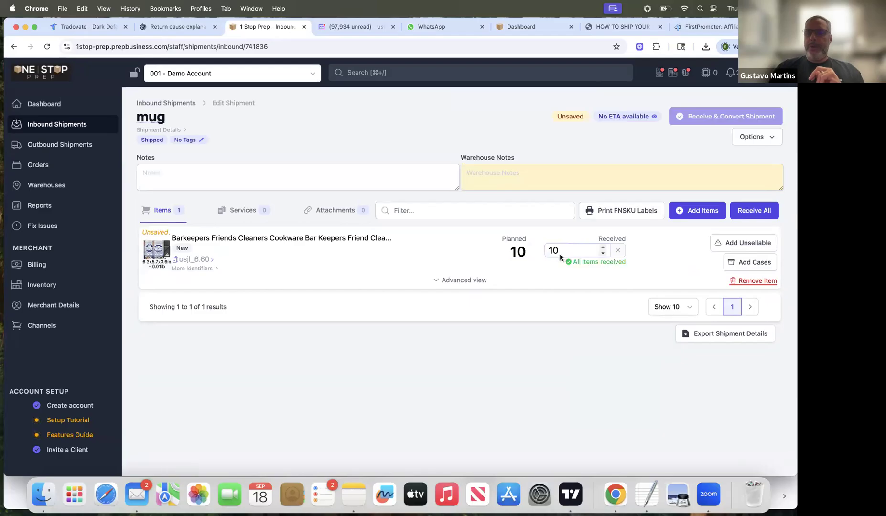
{"action": "left_click", "coordinate": [740, 139]}
{"action": "left_click", "coordinate": [715, 162]}
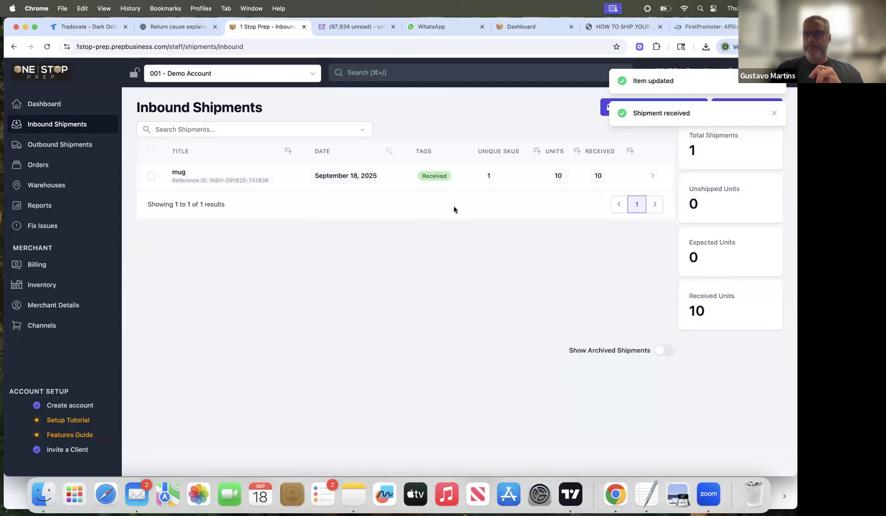
Step: Create a new outbound shipment named "FBA - 09/18" from inventory item osjl_6.60 with quantity 10, shipping from 1 Stop Prep
{"action": "left_click", "coordinate": [43, 286]}
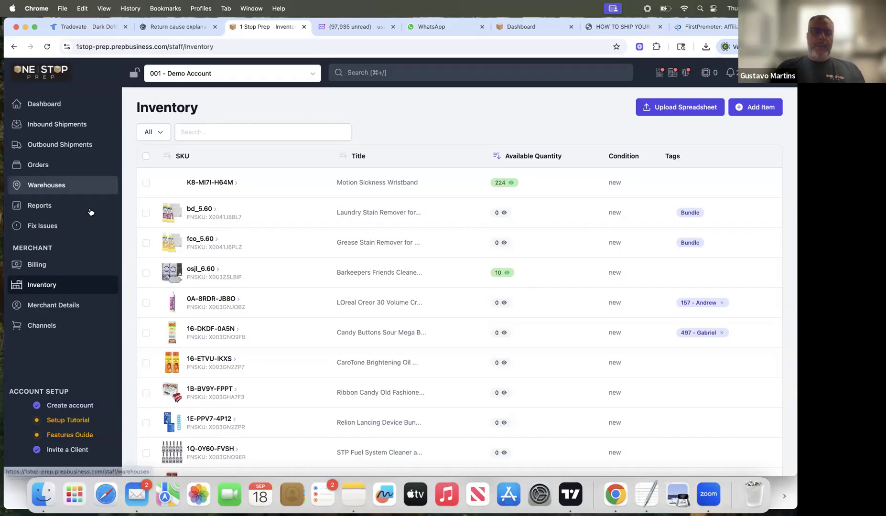
{"action": "left_click", "coordinate": [42, 287]}
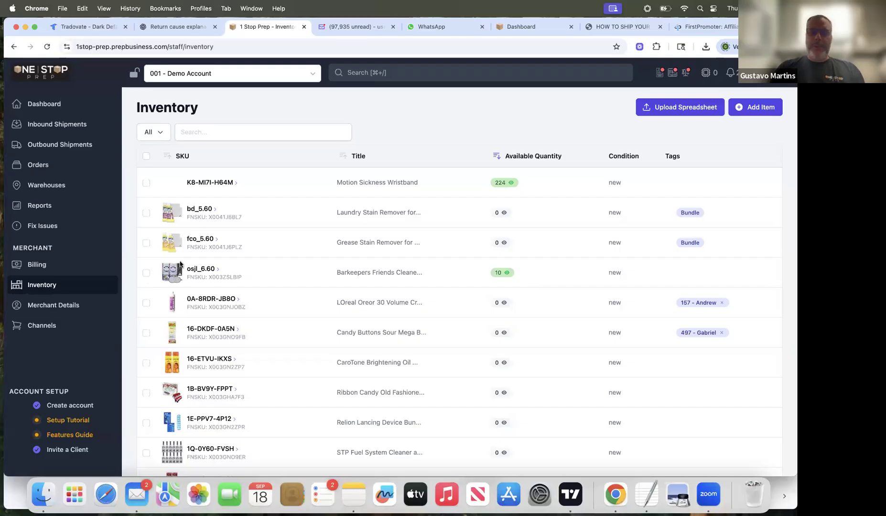
{"action": "left_click", "coordinate": [146, 273]}
{"action": "left_click", "coordinate": [715, 110]}
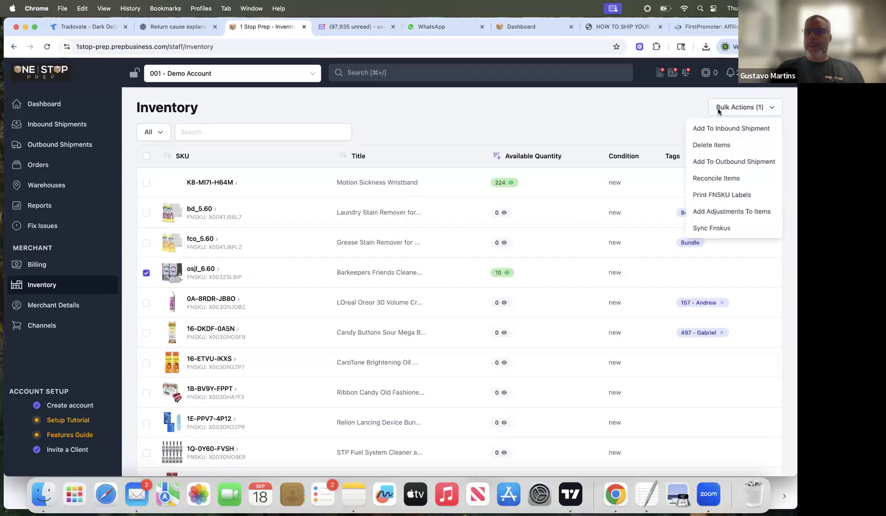
{"action": "left_click", "coordinate": [723, 162]}
{"action": "left_click", "coordinate": [620, 149]}
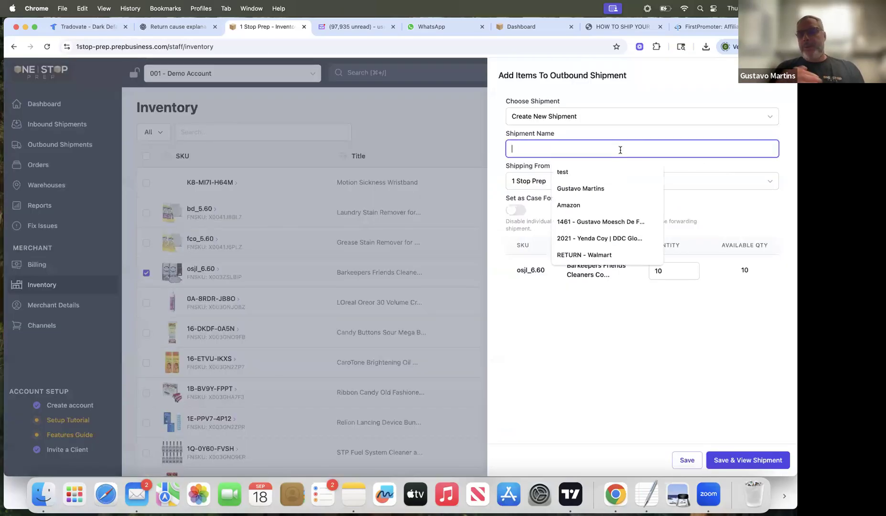
{"action": "type", "text": "FBA - "}
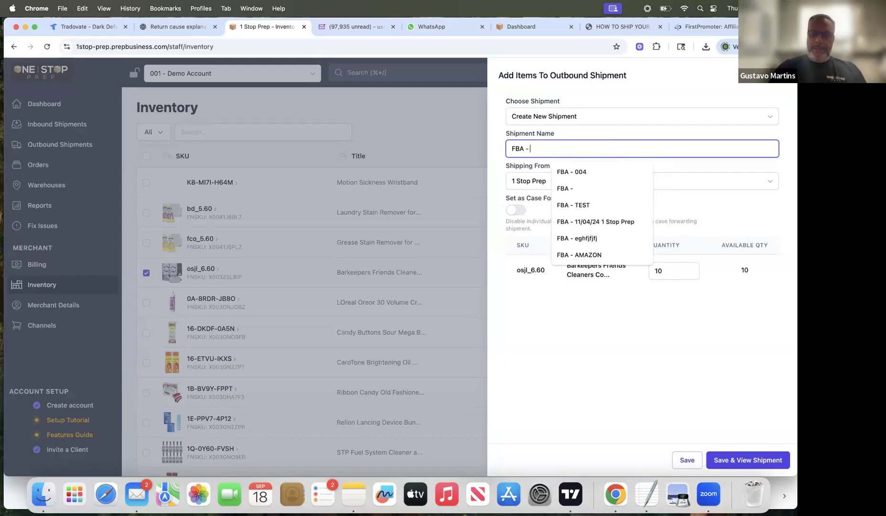
{"action": "type", "text": "09/18"}
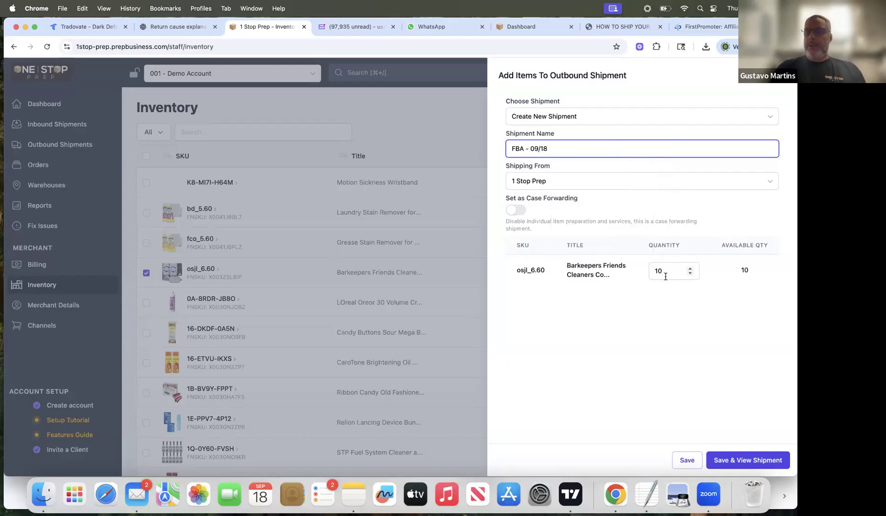
{"action": "left_click", "coordinate": [684, 457]}
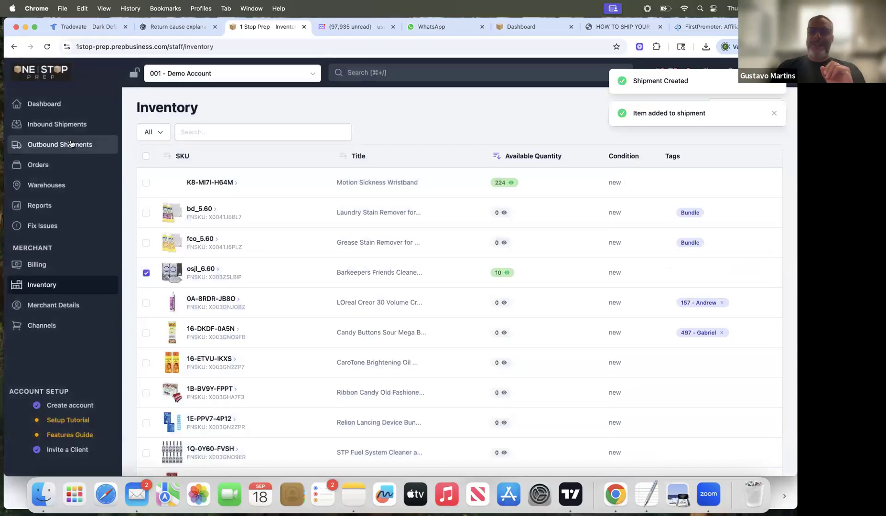
Step: Delete the outbound shipment "FBA - 09/18"
{"action": "left_click", "coordinate": [70, 144]}
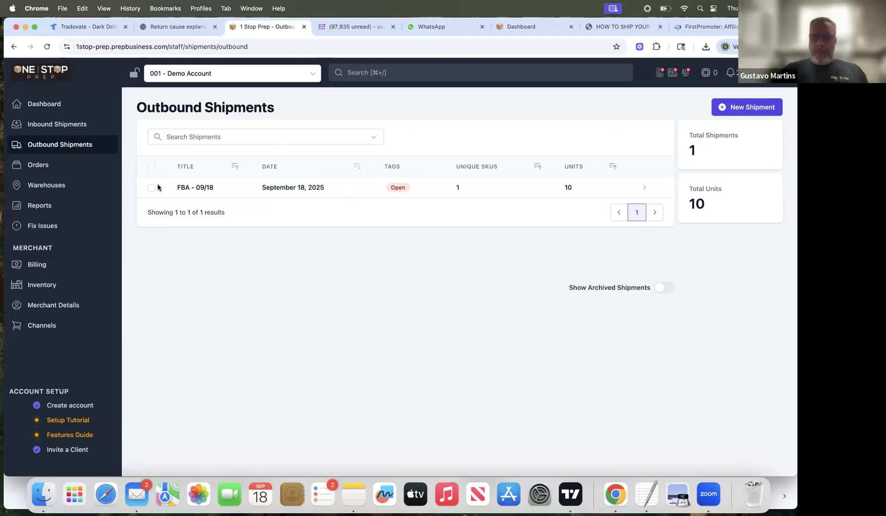
{"action": "left_click", "coordinate": [737, 110]}
{"action": "left_click", "coordinate": [725, 145]}
{"action": "left_click", "coordinate": [495, 317]}
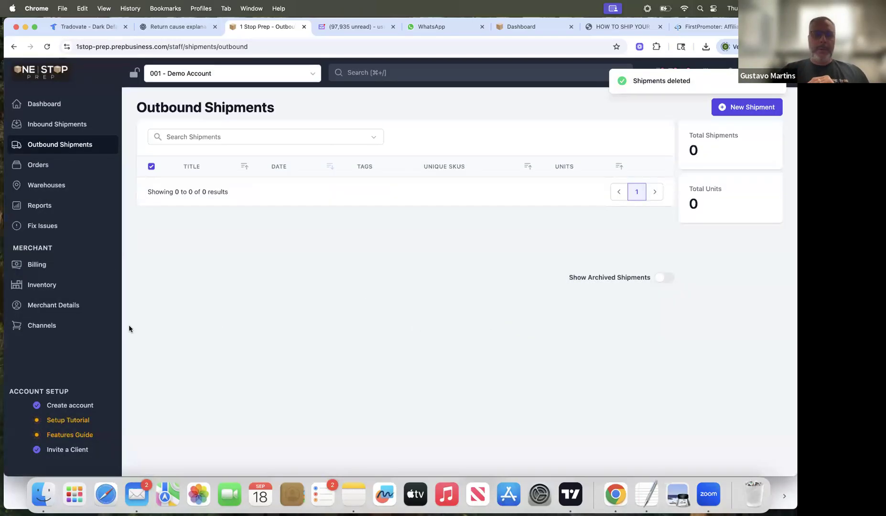
Step: Create a new outbound shipment named "fba 09/18" from inventory with 10 units of osjl_6.60 and 224 units of the Motion Sickness Wristband
{"action": "left_click", "coordinate": [43, 284]}
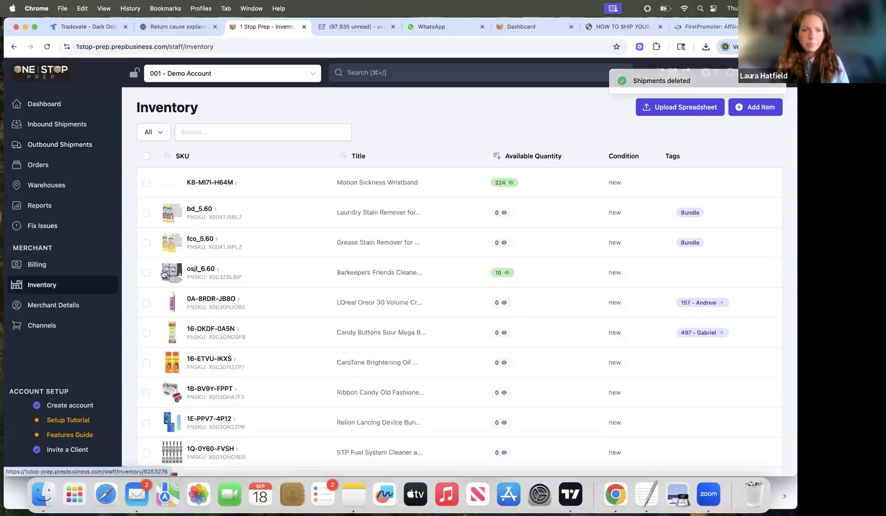
{"action": "left_click", "coordinate": [146, 272]}
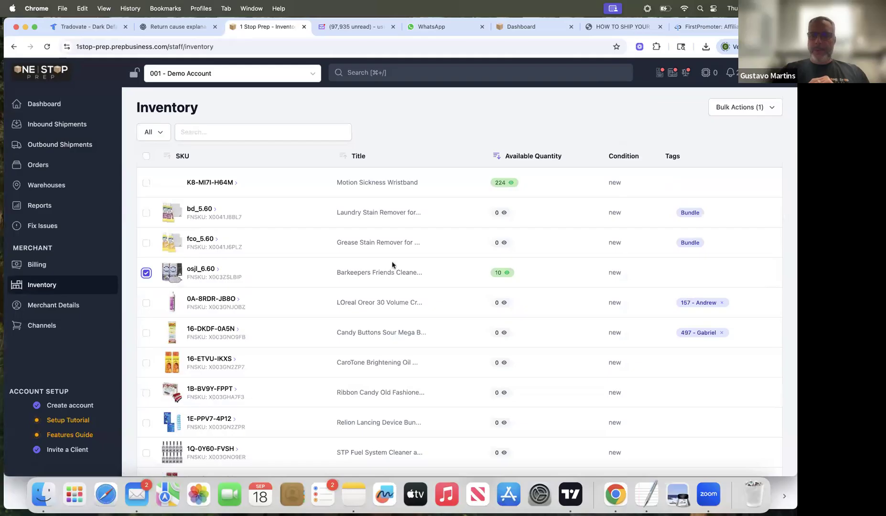
{"action": "left_click", "coordinate": [147, 183]}
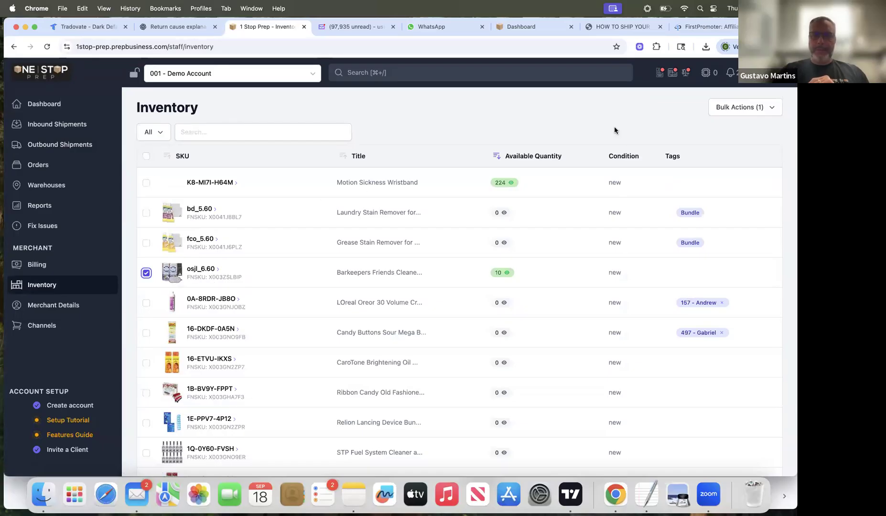
{"action": "left_click", "coordinate": [736, 106]}
{"action": "left_click", "coordinate": [721, 161]}
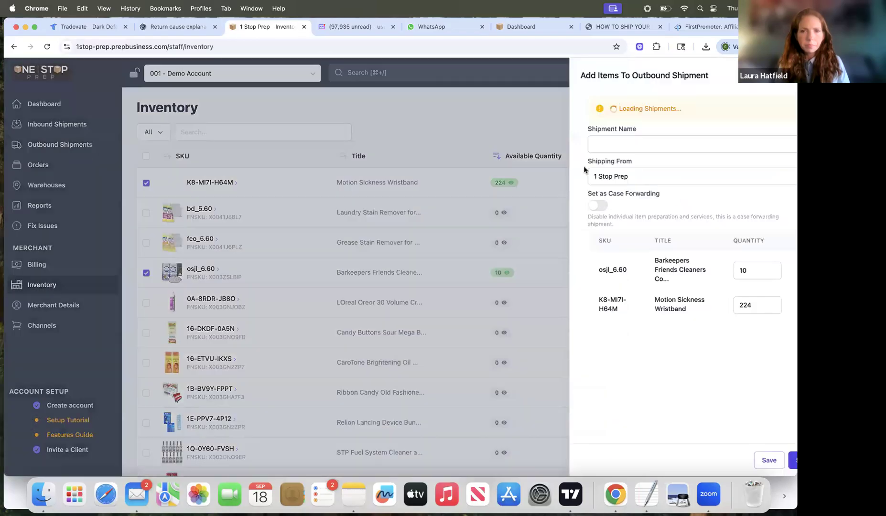
{"action": "left_click", "coordinate": [560, 144]}
{"action": "type", "text": "fba 09/18"}
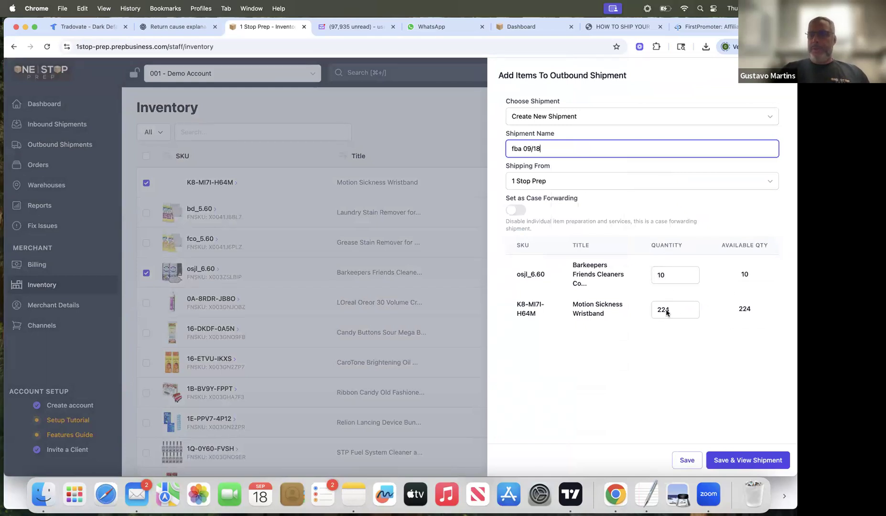
{"action": "left_click", "coordinate": [685, 460]}
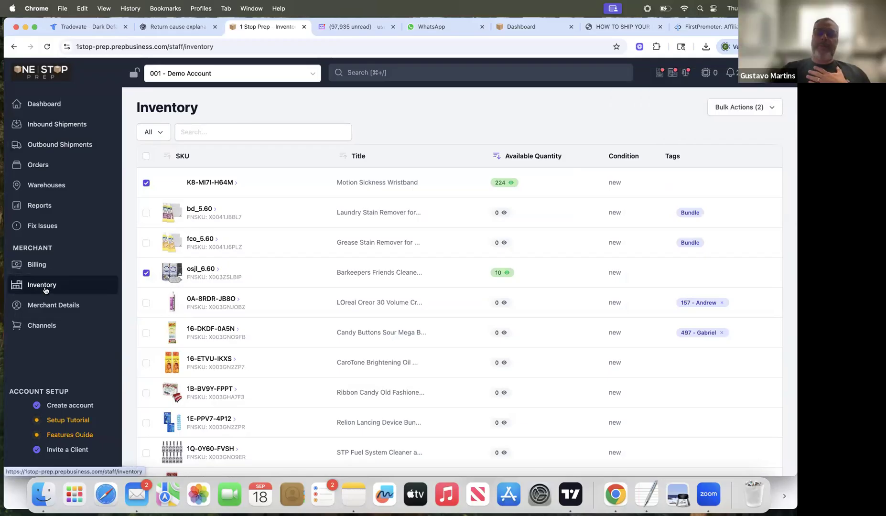
Step: Check the outbound shipments list, then review the demo account's billing charges and invoices
{"action": "left_click", "coordinate": [58, 147]}
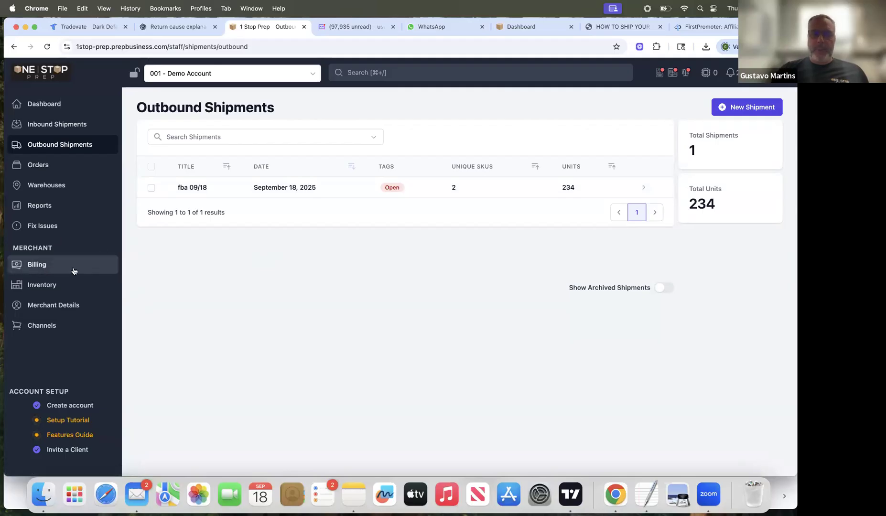
{"action": "left_click", "coordinate": [36, 266]}
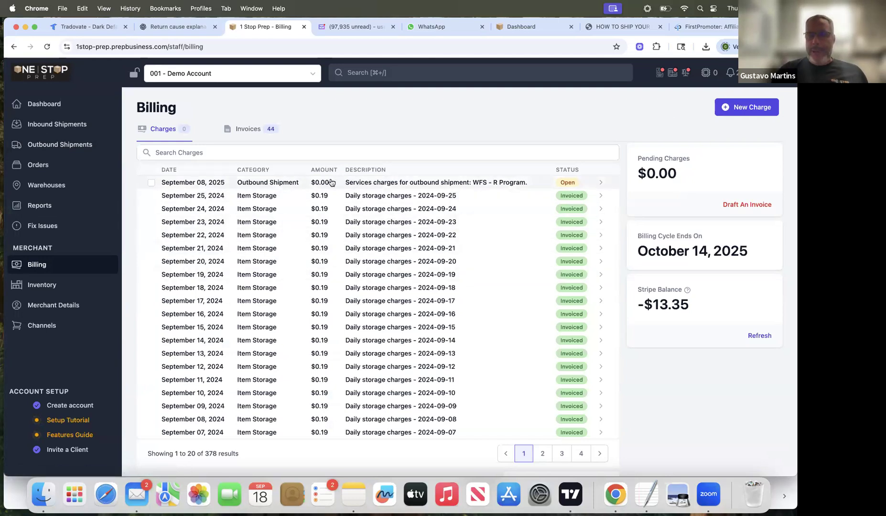
{"action": "left_click", "coordinate": [255, 129]}
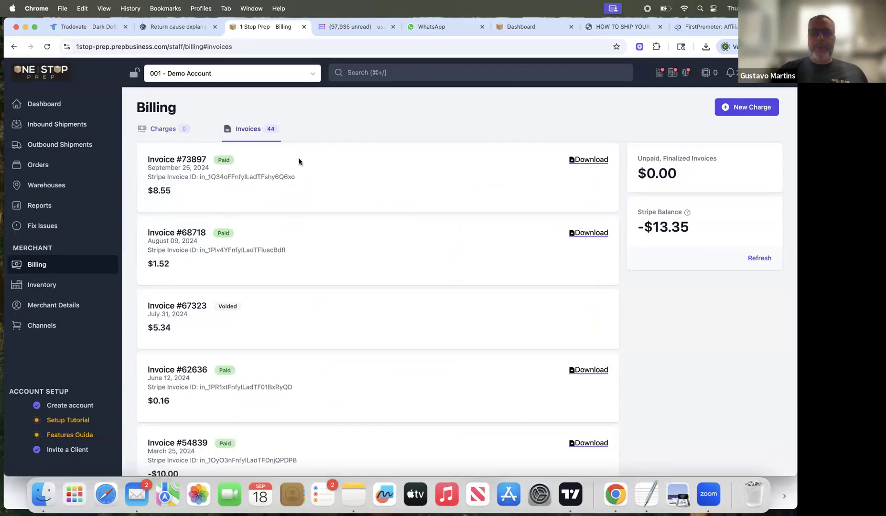
{"action": "left_click", "coordinate": [161, 130]}
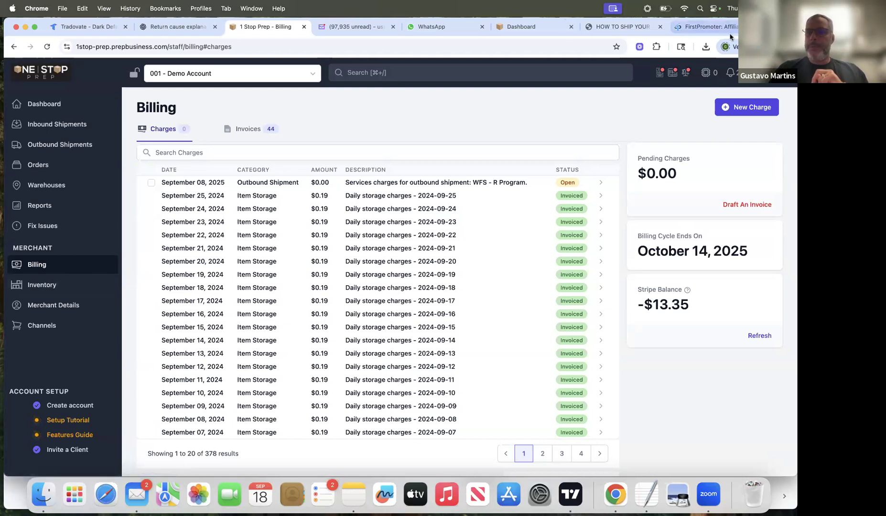
Step: Open the demo account's inventory, then open the Sanuk Womens Donna loafers page on Amazon in a new tab and copy the product title
{"action": "left_click", "coordinate": [43, 285]}
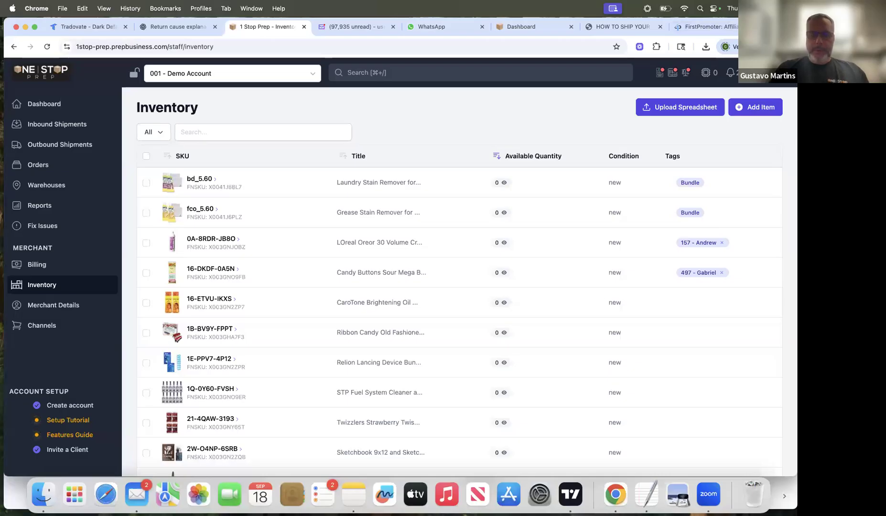
{"action": "key", "text": "super+t"}
{"action": "type", "text": "amazon.com/dp/B08BXB955N?th=1&psc=1"}
{"action": "key", "text": "Return"}
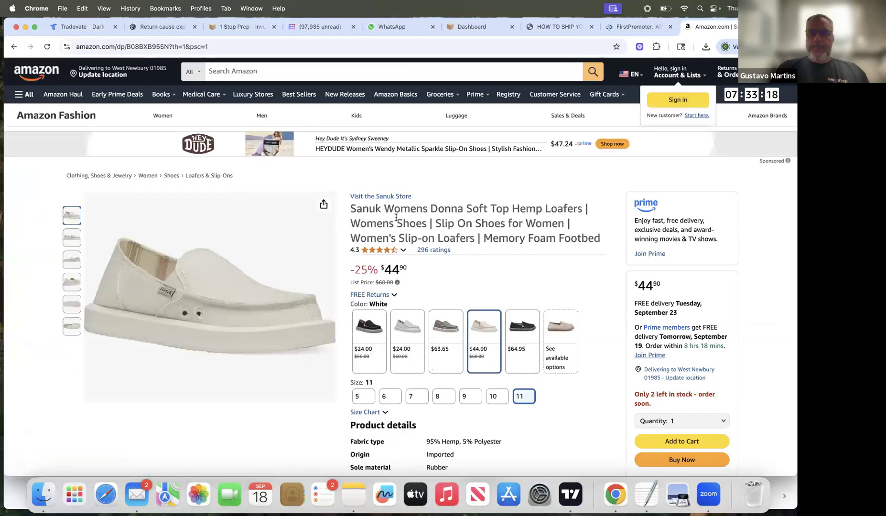
{"action": "left_click_drag", "start_coordinate": [350, 208], "coordinate": [603, 236]}
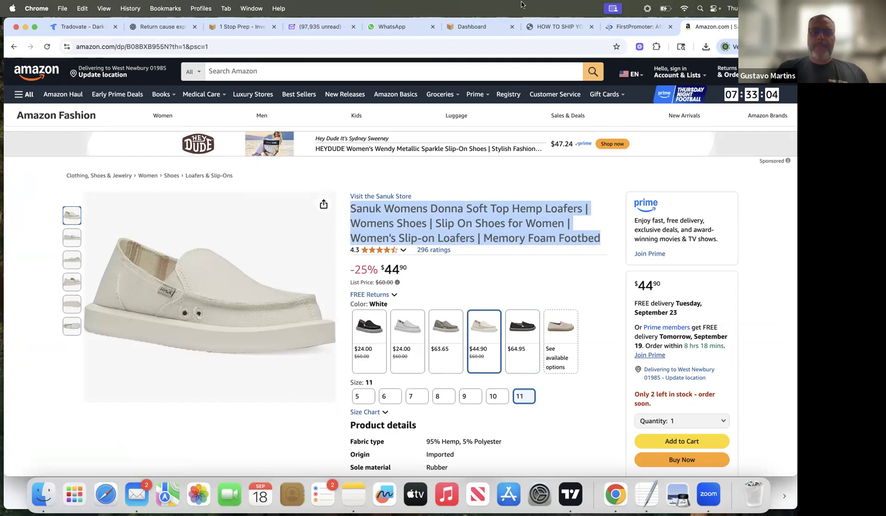
Step: Back in the prep portal, add an inventory item with a generated SKU and the copied Sanuk loafers title, then search the inventory for it
{"action": "left_click", "coordinate": [241, 27]}
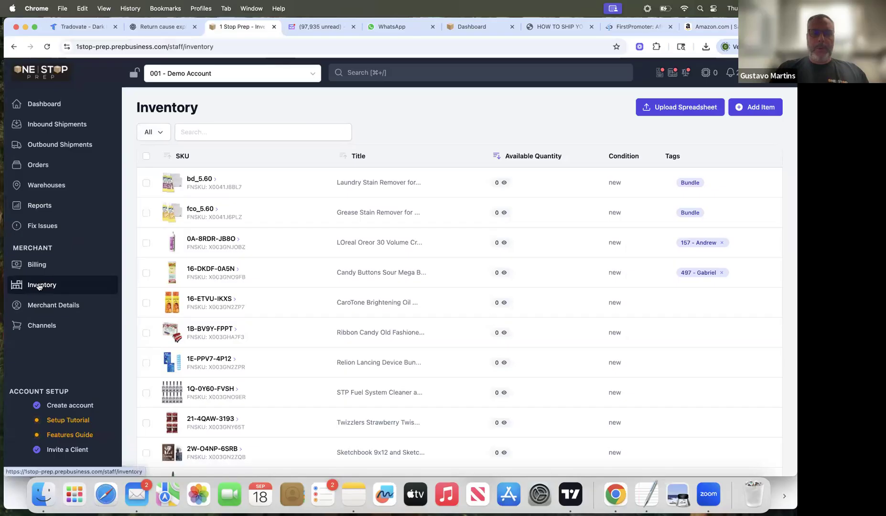
{"action": "left_click", "coordinate": [760, 107]}
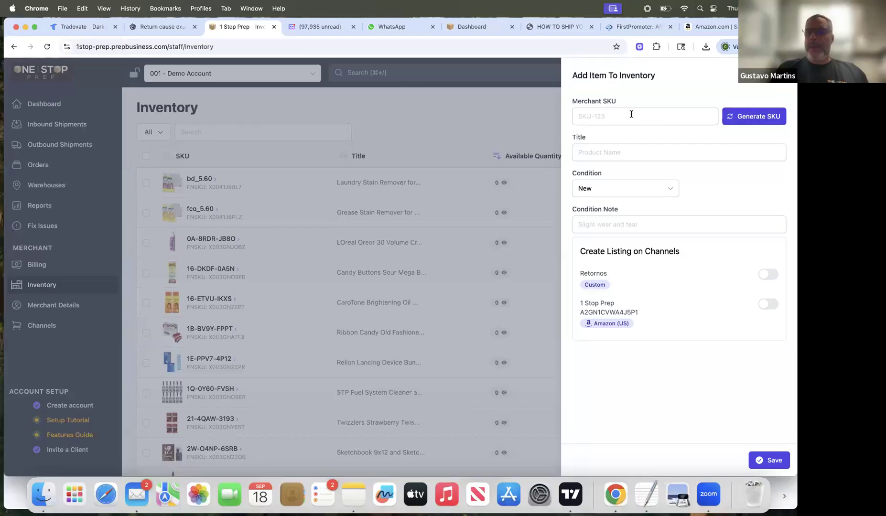
{"action": "left_click", "coordinate": [764, 117]}
{"action": "left_click", "coordinate": [628, 153]}
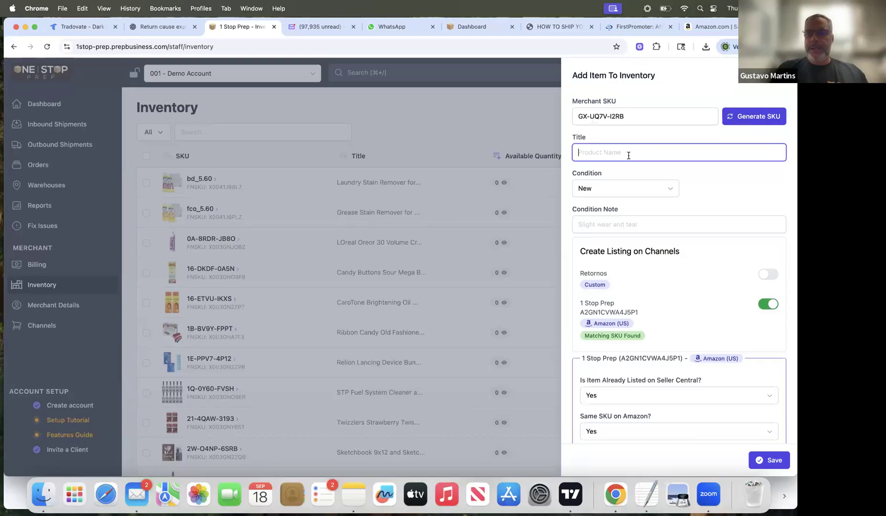
{"action": "key", "text": "super+v"}
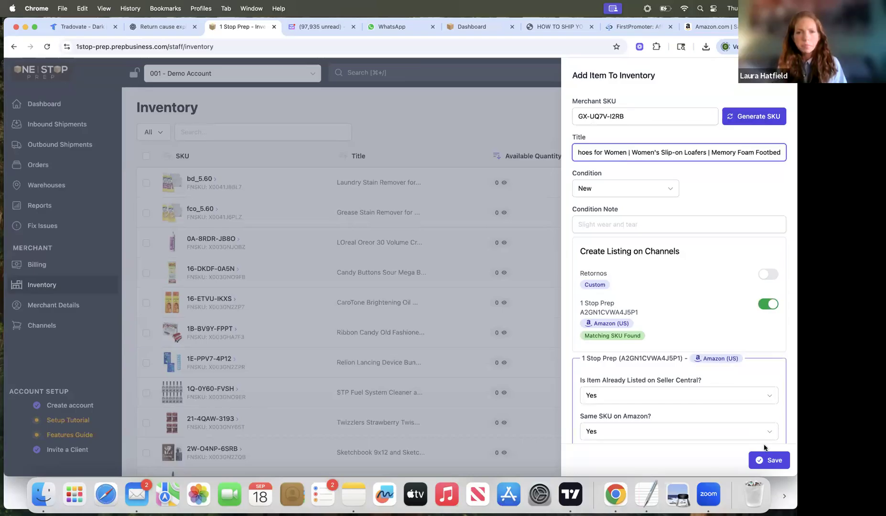
{"action": "left_click", "coordinate": [770, 460]}
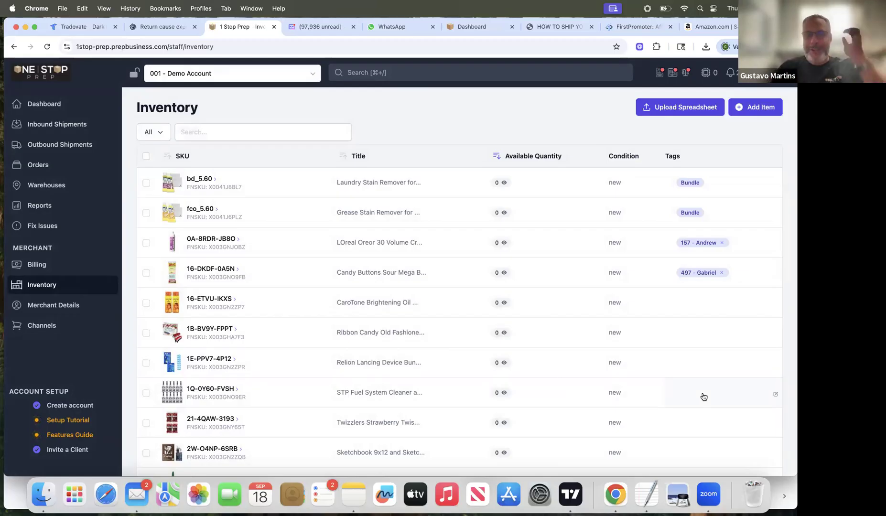
{"action": "left_click", "coordinate": [210, 132]}
{"action": "key", "text": "super+v"}
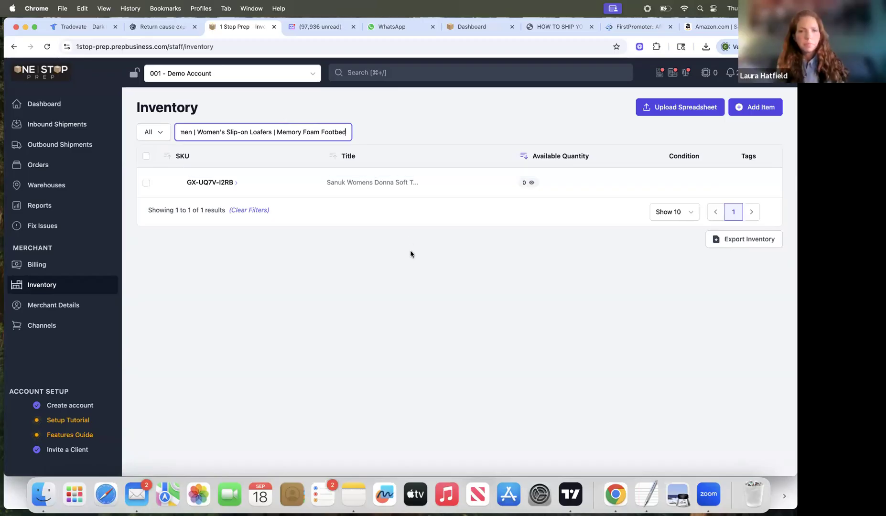
Step: Create a new inbound shipment named "walmart - ungate" shipping to 1 Stop Prep
{"action": "left_click", "coordinate": [57, 126]}
{"action": "left_click", "coordinate": [749, 108]}
{"action": "left_click", "coordinate": [246, 157]}
{"action": "type", "text": "walamrr"}
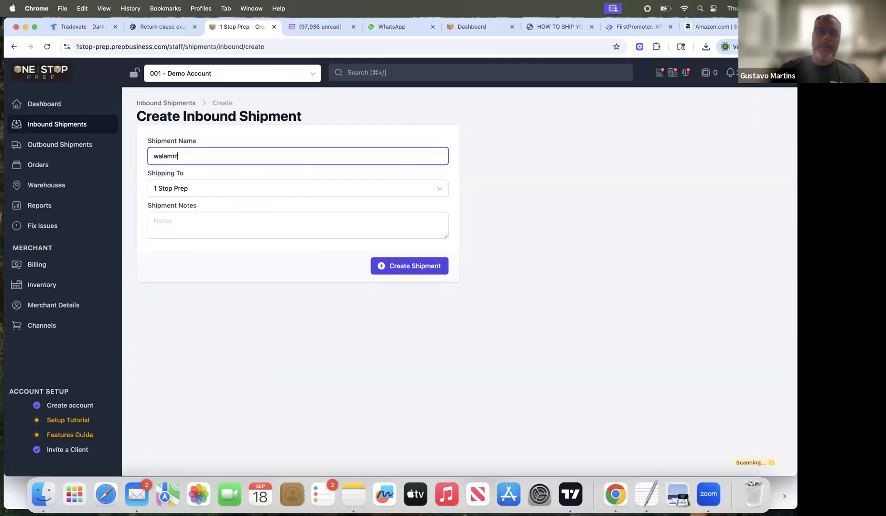
{"action": "key", "text": "BackSpace"}
{"action": "key", "text": "BackSpace"}
{"action": "key", "text": "BackSpace"}
{"action": "key", "text": "BackSpace"}
{"action": "type", "text": "mart"}
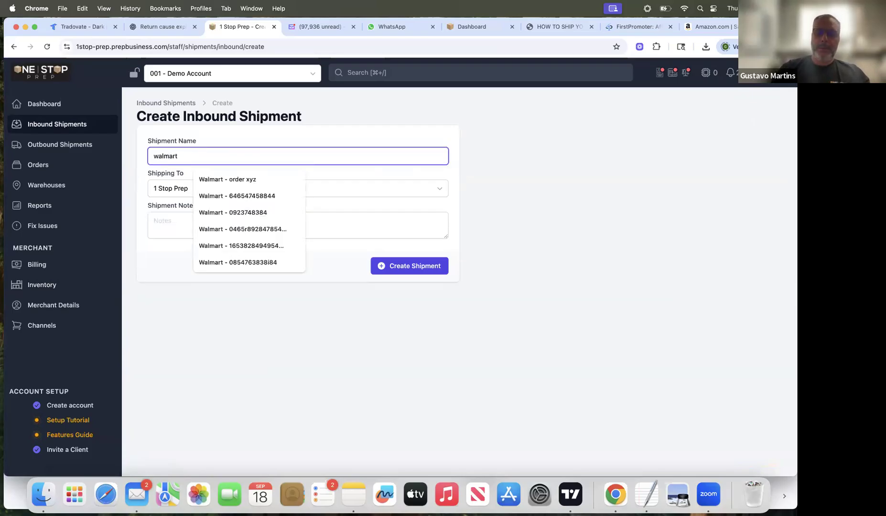
{"action": "type", "text": " - "}
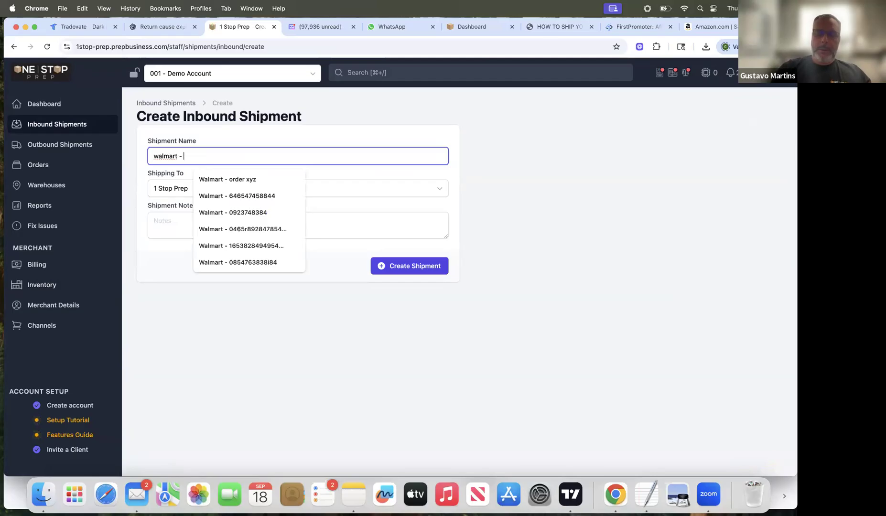
{"action": "type", "text": "ungate"}
{"action": "left_click", "coordinate": [411, 267]}
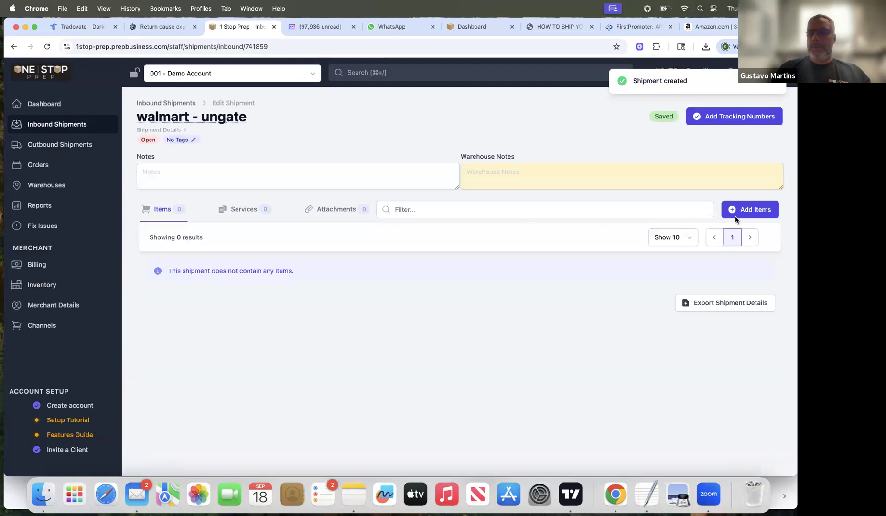
Step: Add 10 units of the Sanuk Womens Donna loafers item to the "walmart - ungate" shipment
{"action": "left_click", "coordinate": [736, 217]}
{"action": "left_click", "coordinate": [483, 102]}
{"action": "type", "text": "Sanuk Womens Donna Soft Top Hemp Loafers | Womens Shoes | Slip On Shoes for Women | Women's Slip-on Loafers | Memory Foam Footbed"}
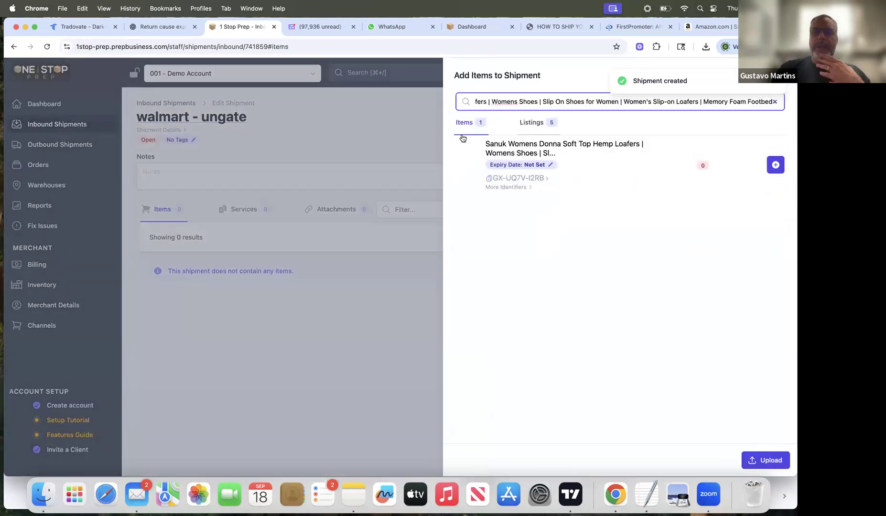
{"action": "left_click", "coordinate": [775, 165]}
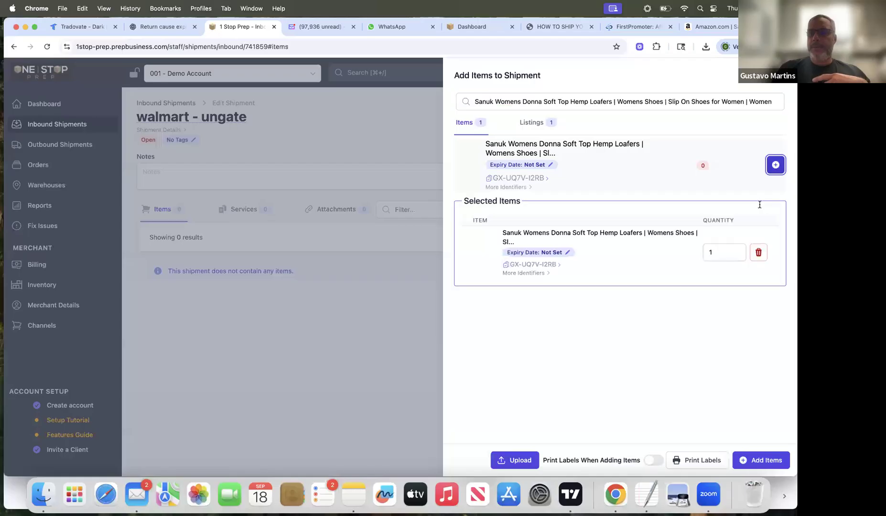
{"action": "left_click", "coordinate": [704, 253]}
{"action": "type", "text": "0"}
{"action": "left_click", "coordinate": [768, 460]}
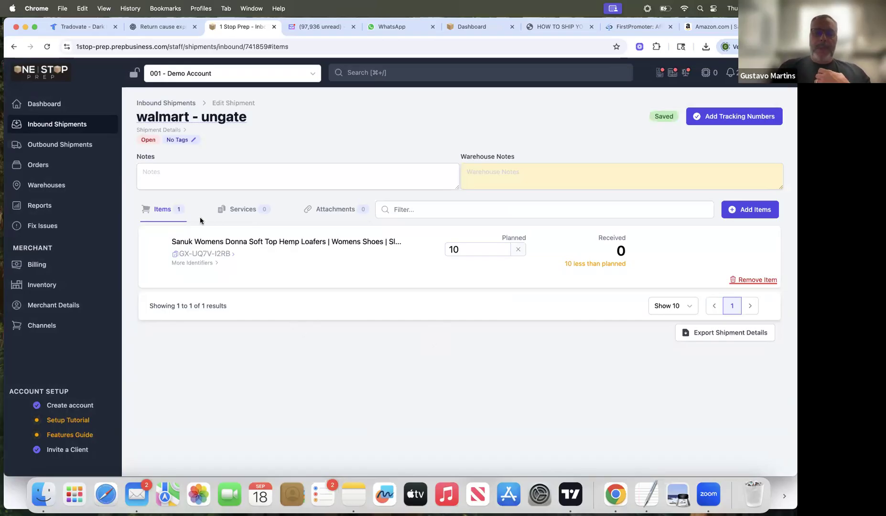
Step: Enter and save the shipment note "I need pictures of the product and invoice for ungate"
{"action": "left_click", "coordinate": [192, 172]}
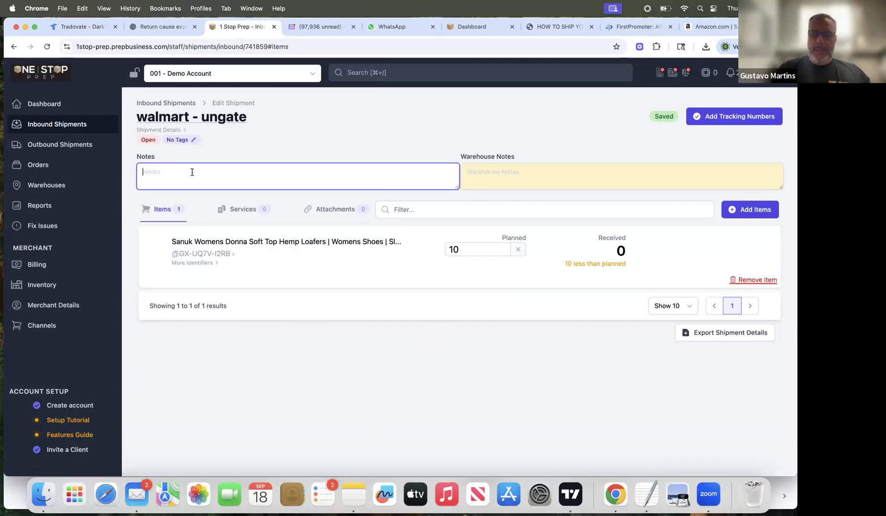
{"action": "type", "text": "I need pictures of the product and invoice for ungate"}
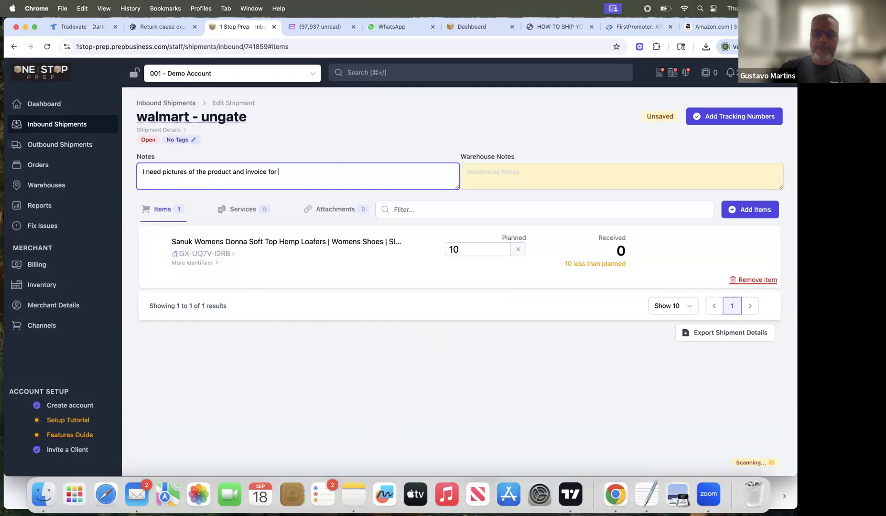
{"action": "left_click", "coordinate": [275, 300]}
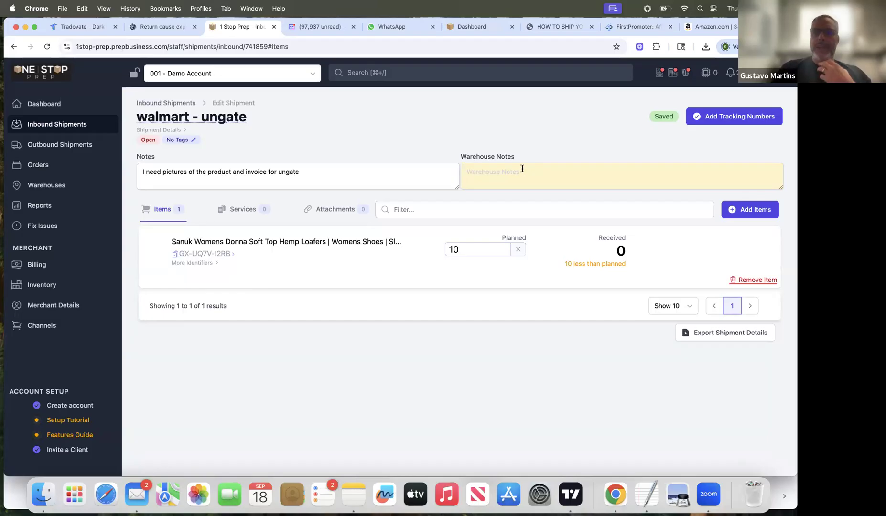
{"action": "left_click", "coordinate": [306, 175]}
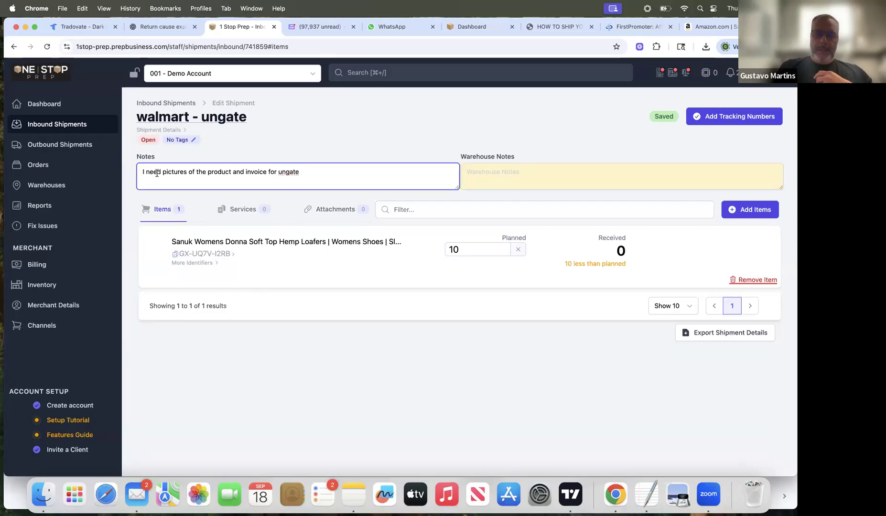
{"action": "left_click_drag", "start_coordinate": [143, 172], "coordinate": [299, 182]}
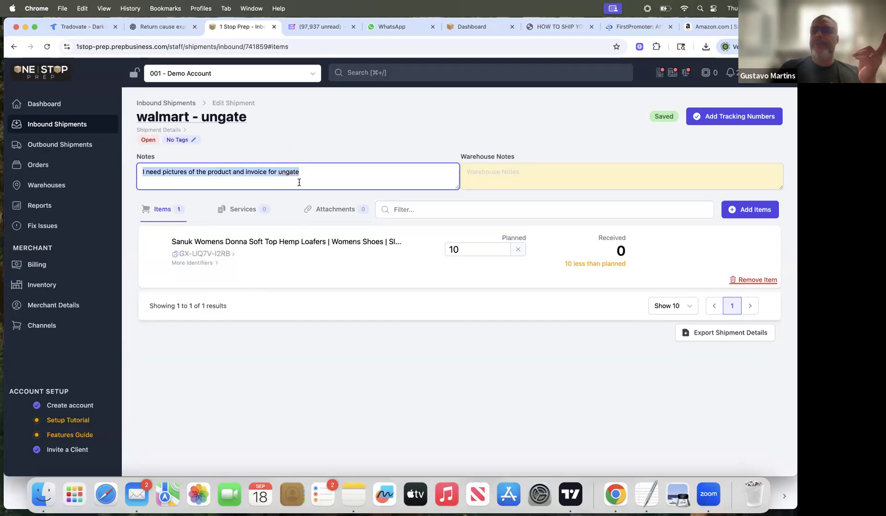
{"action": "left_click", "coordinate": [245, 171]}
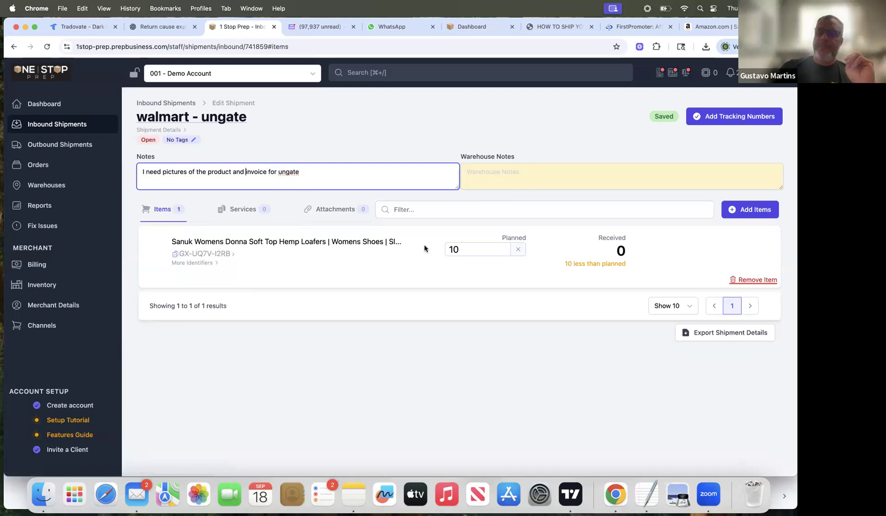
Step: Submit the "walmart - ungate" inbound shipment with the carrier option No Tracking Numbers
{"action": "left_click", "coordinate": [710, 122]}
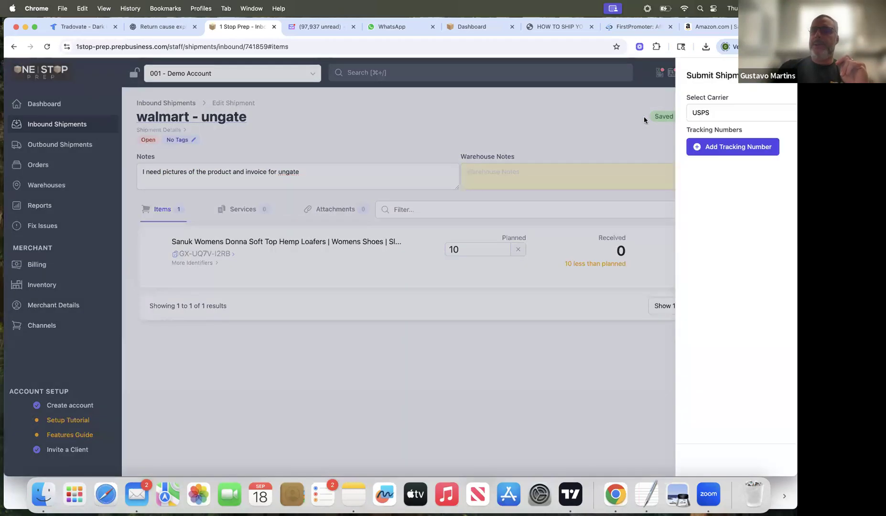
{"action": "left_click", "coordinate": [644, 115]}
{"action": "left_click", "coordinate": [631, 138]}
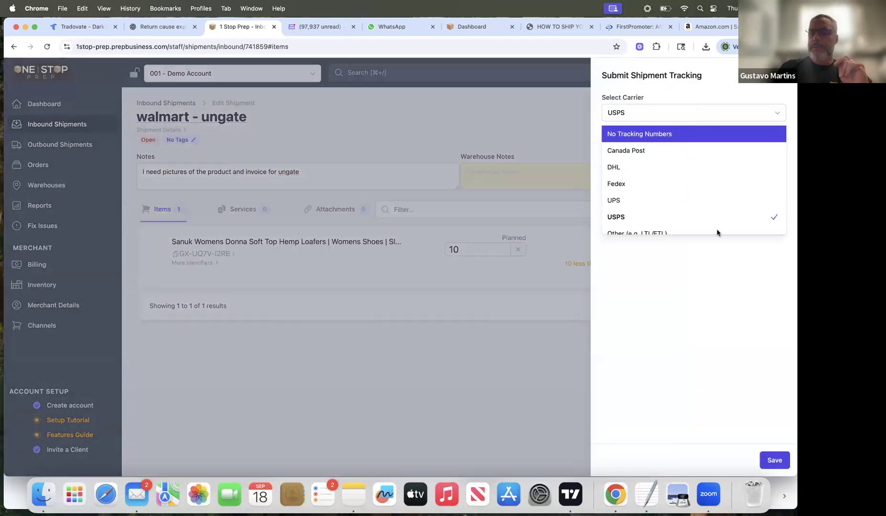
{"action": "left_click", "coordinate": [774, 460]}
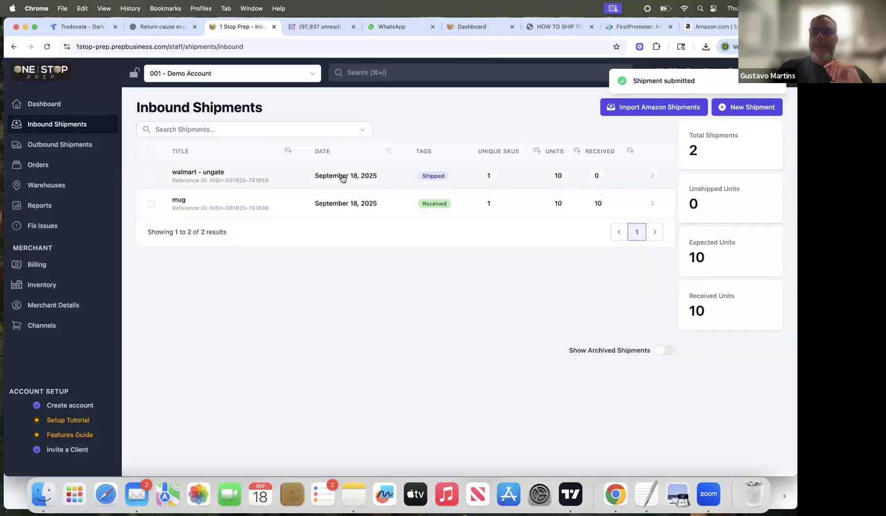
Step: Open the submitted "walmart - ungate" shipment, receive its 10 planned units and mark the shipment as received
{"action": "left_click", "coordinate": [342, 178]}
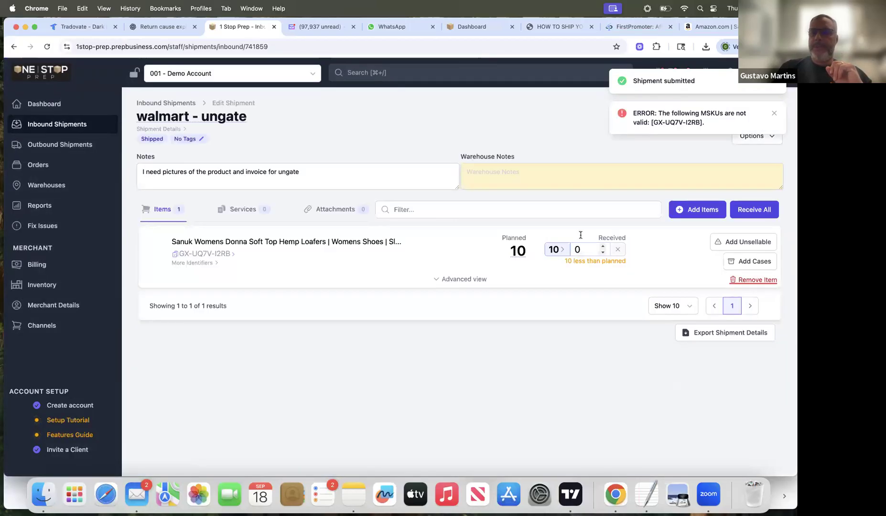
{"action": "left_click", "coordinate": [755, 137]}
{"action": "left_click", "coordinate": [719, 154]}
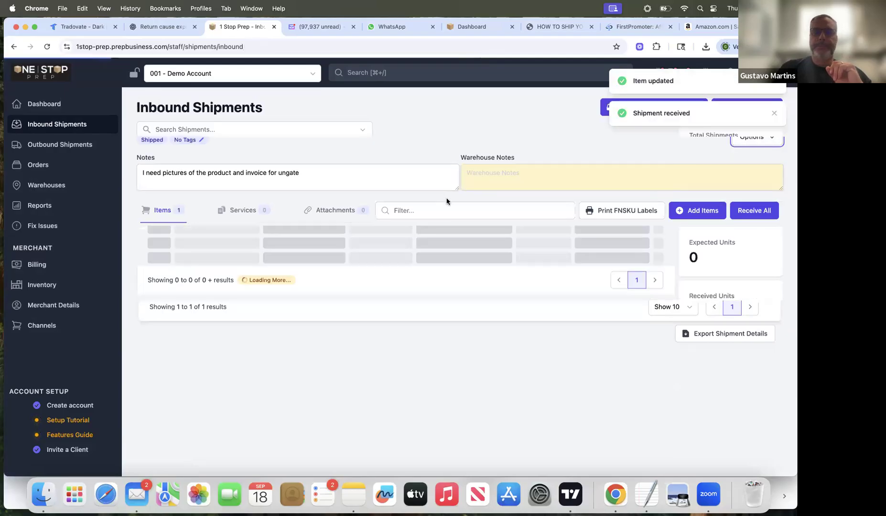
Step: Check the Sanuk loafers entry in the inventory and compare its SKU with the LOreal Oreor item's SKU below it
{"action": "left_click", "coordinate": [61, 285]}
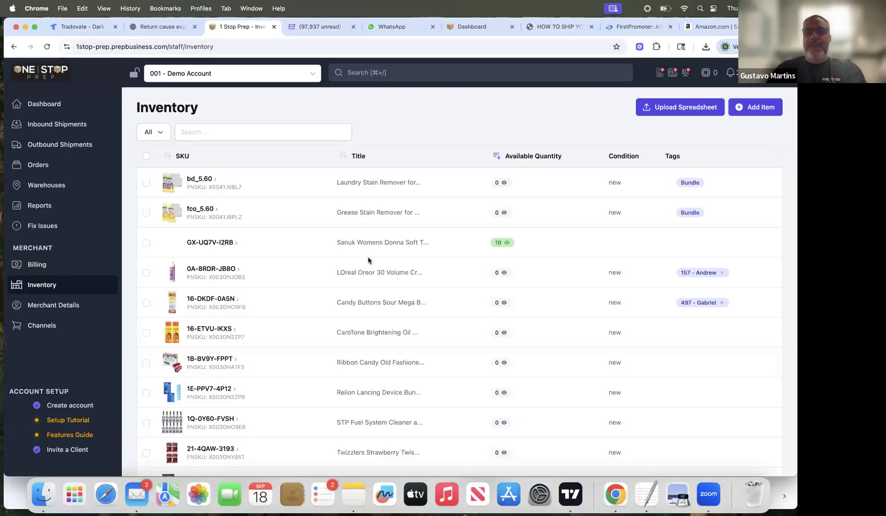
{"action": "left_click_drag", "start_coordinate": [186, 242], "coordinate": [232, 245]}
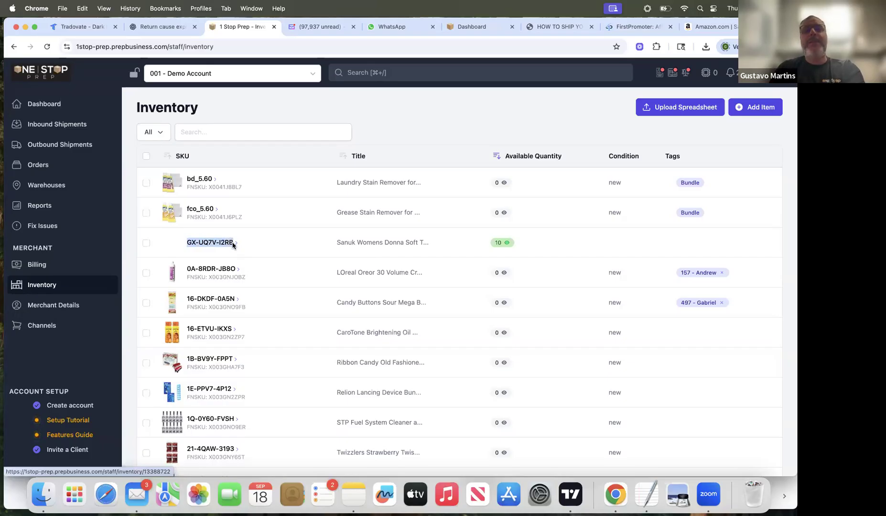
{"action": "left_click_drag", "start_coordinate": [186, 270], "coordinate": [233, 271]}
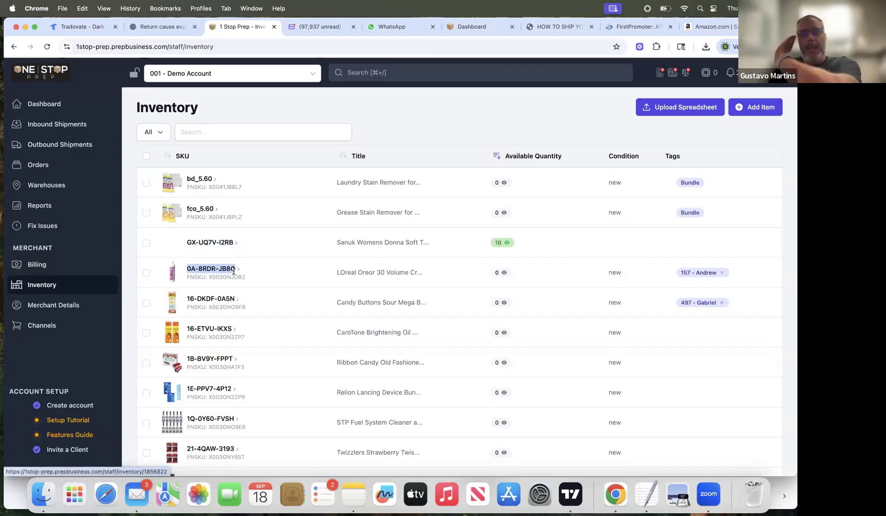
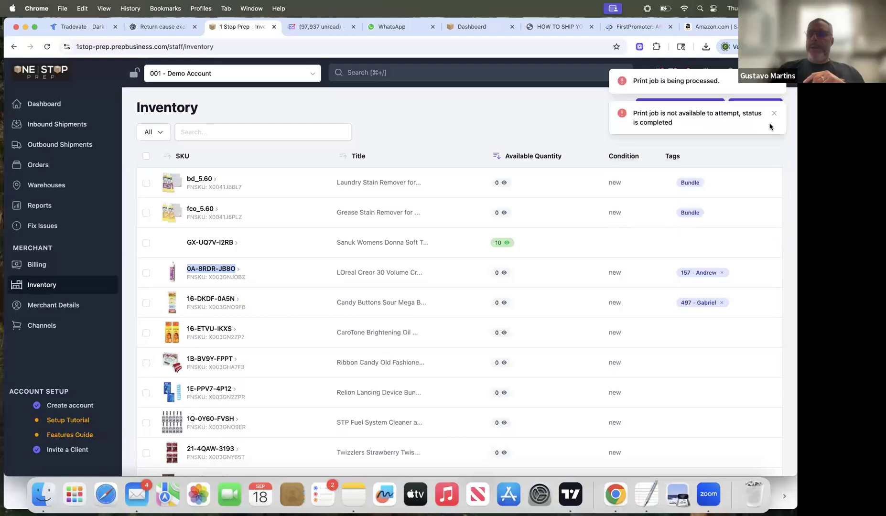
Step: Create a new outbound shipment named "return to supplier" for all 10 units of the Sanuk loafers
{"action": "left_click", "coordinate": [774, 113]}
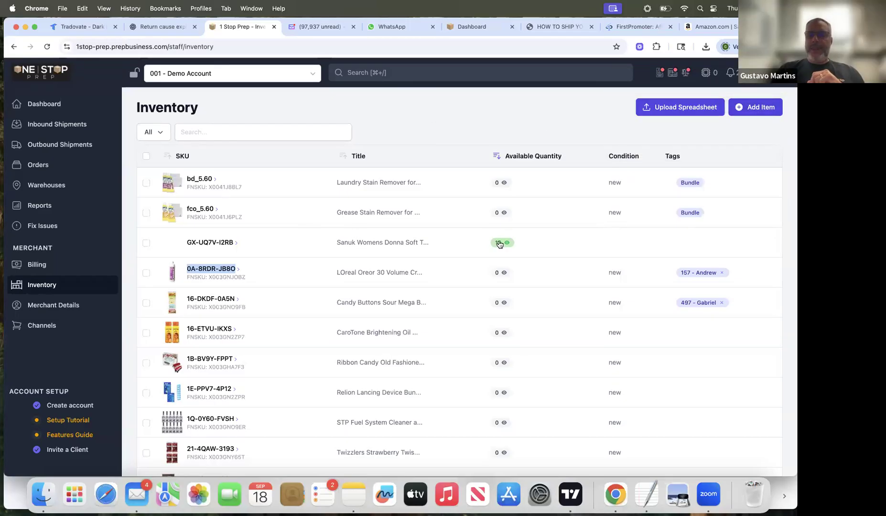
{"action": "left_click", "coordinate": [146, 243]}
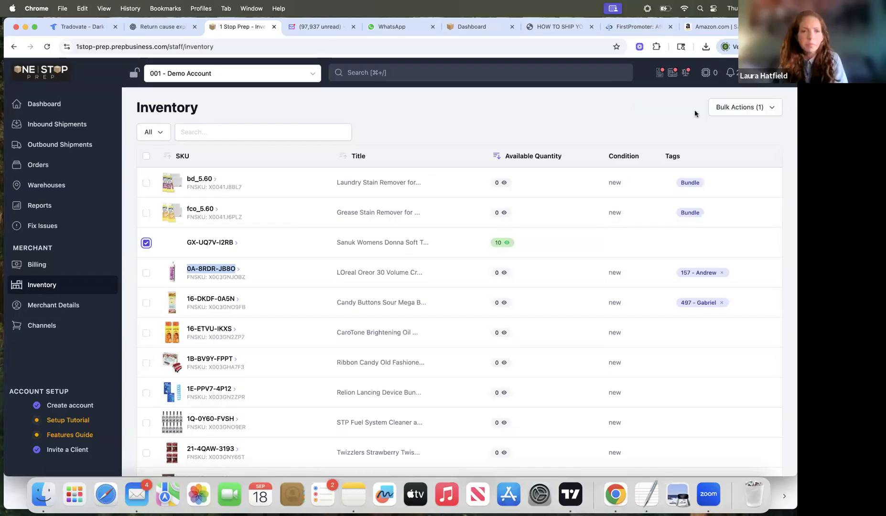
{"action": "left_click", "coordinate": [723, 108]}
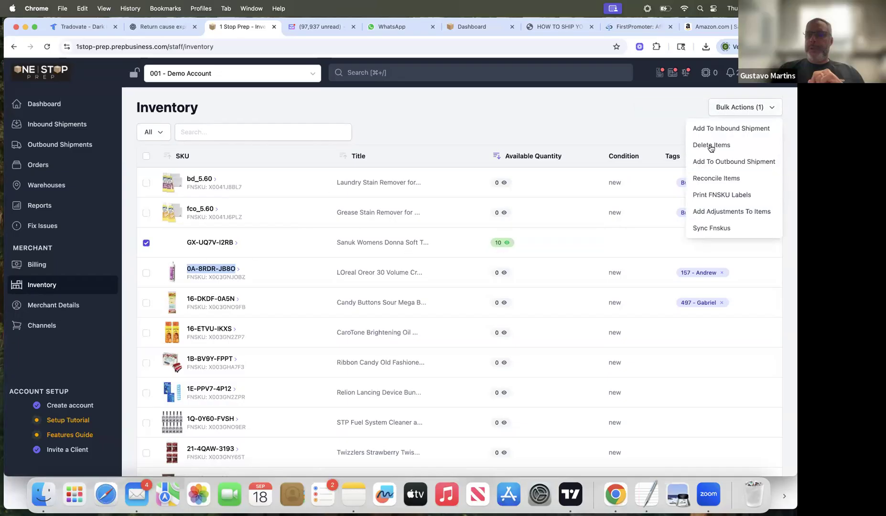
{"action": "left_click", "coordinate": [726, 162]}
{"action": "left_click", "coordinate": [560, 149]}
{"action": "type", "text": "return to supplier"}
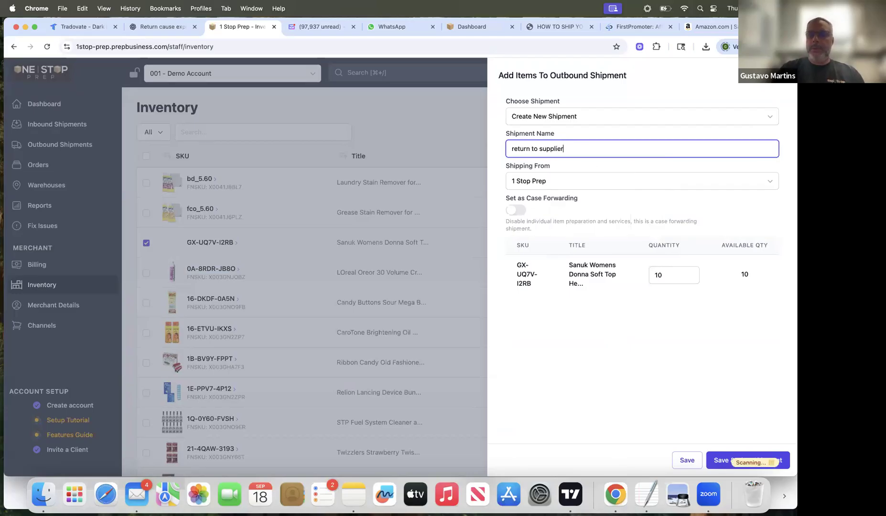
{"action": "left_click", "coordinate": [687, 460]}
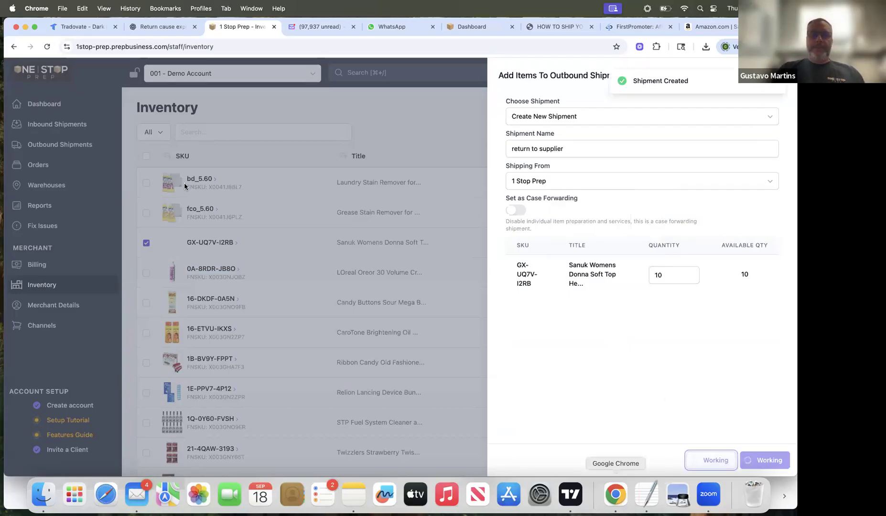
Step: Open the "return to supplier" outbound shipment and check its attachments and items
{"action": "left_click", "coordinate": [59, 144]}
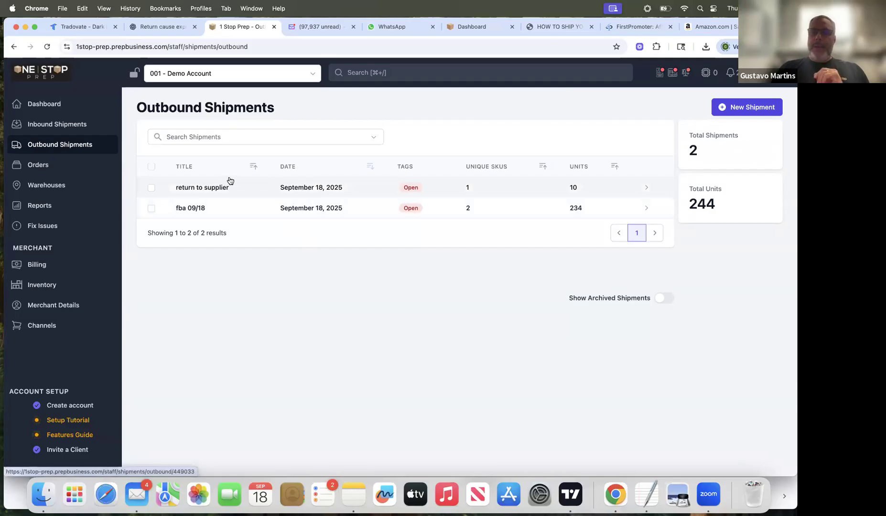
{"action": "left_click", "coordinate": [300, 191]}
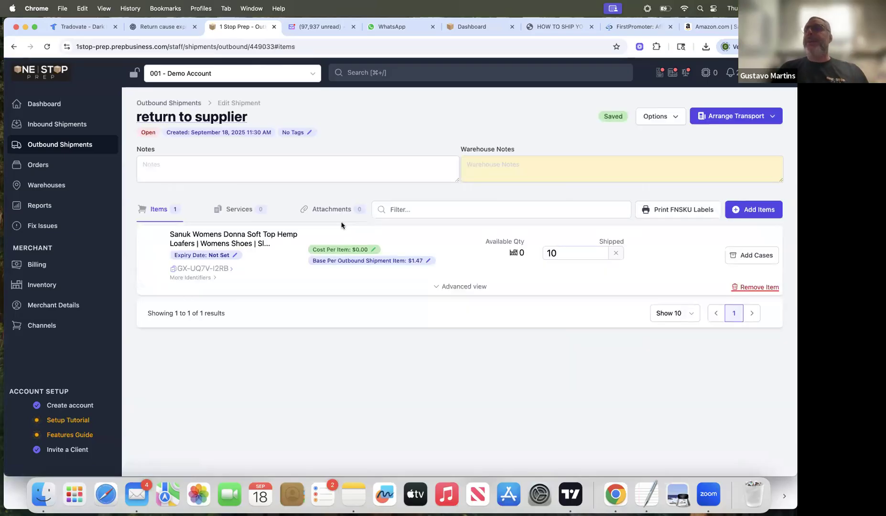
{"action": "left_click", "coordinate": [336, 210]}
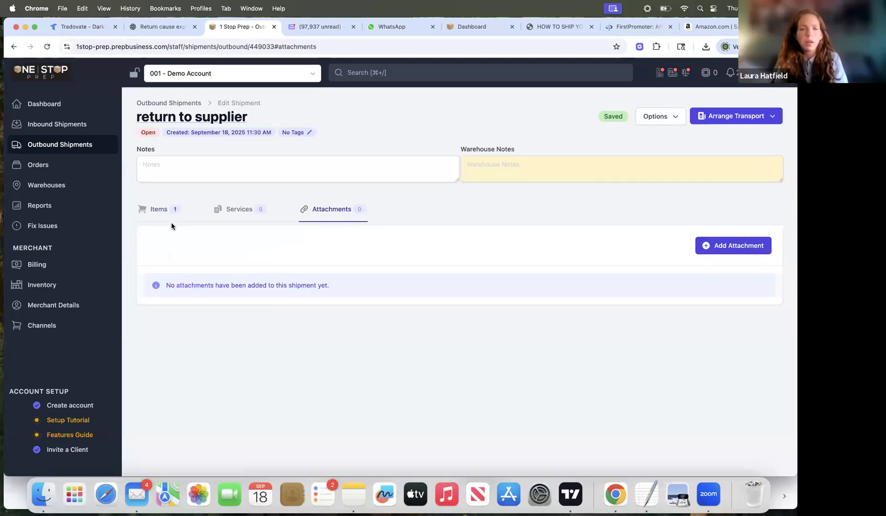
{"action": "left_click", "coordinate": [160, 210]}
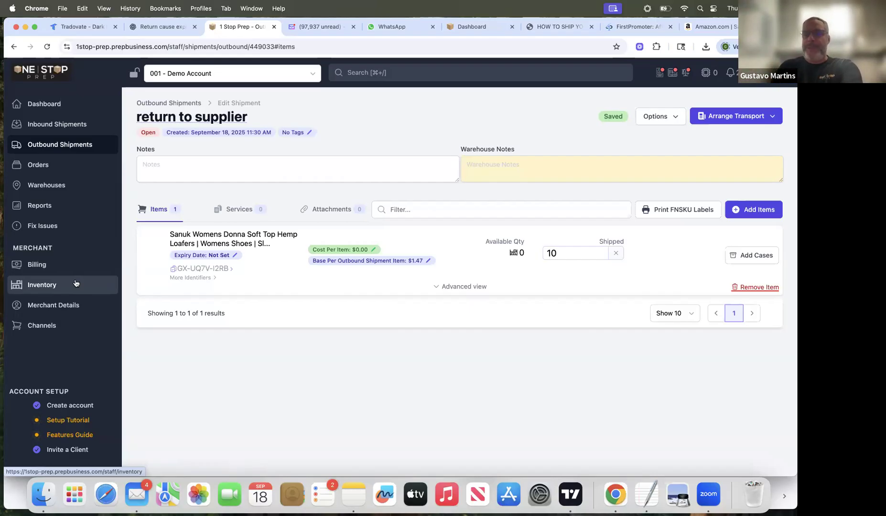
Step: Start a new outbound shipment for the bd_5.60 laundry stain remover, named "FBM" followed by the order number
{"action": "left_click", "coordinate": [45, 285]}
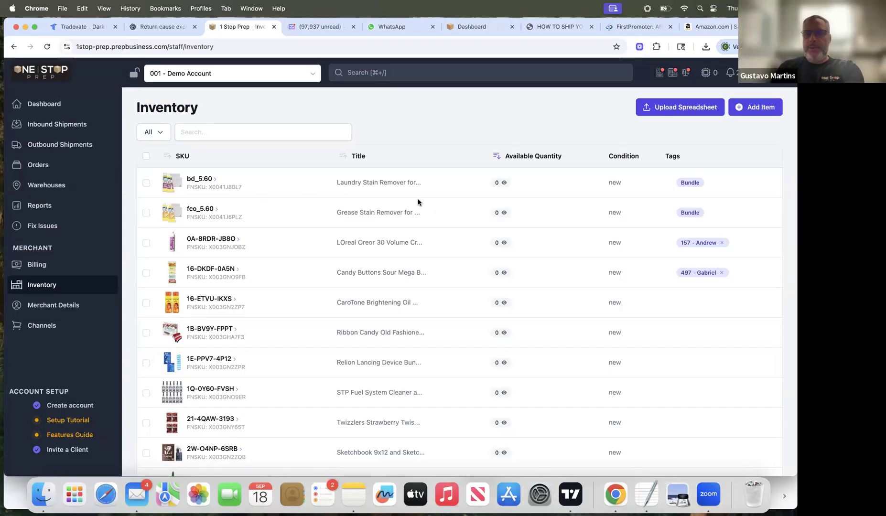
{"action": "left_click", "coordinate": [146, 183]}
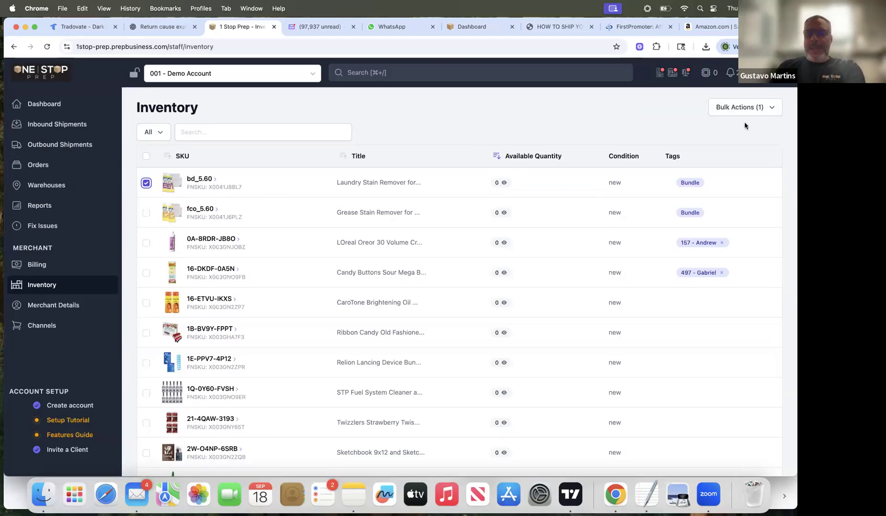
{"action": "left_click", "coordinate": [745, 107]}
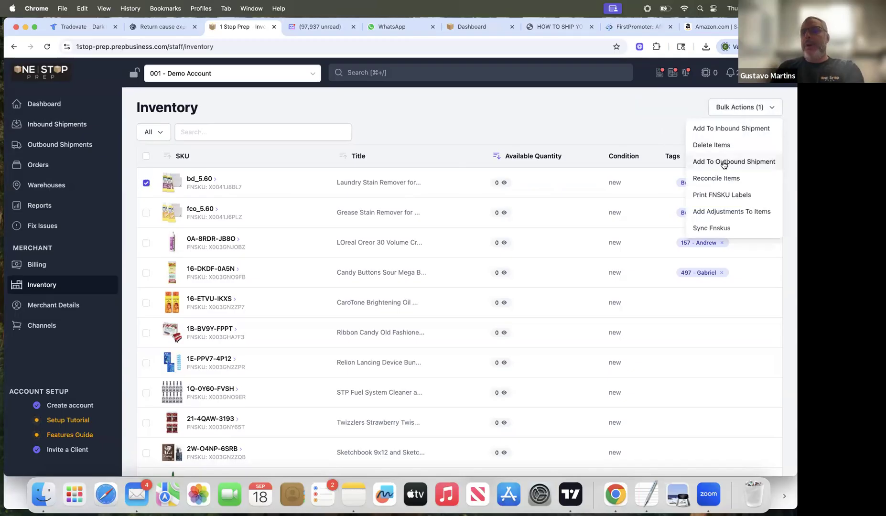
{"action": "left_click", "coordinate": [723, 162]}
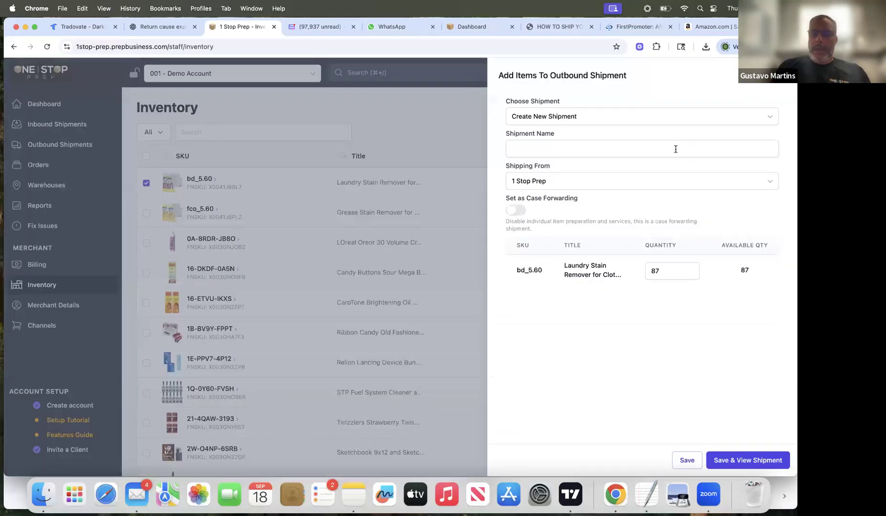
{"action": "left_click", "coordinate": [676, 149]}
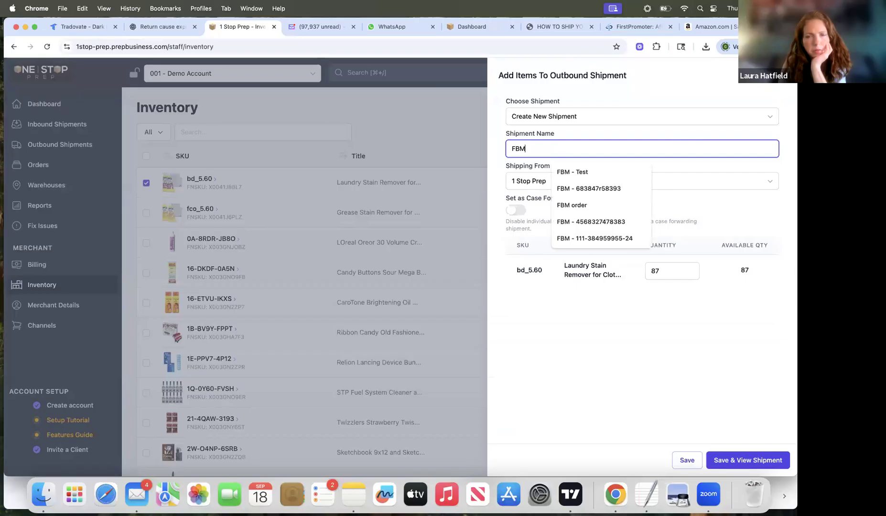
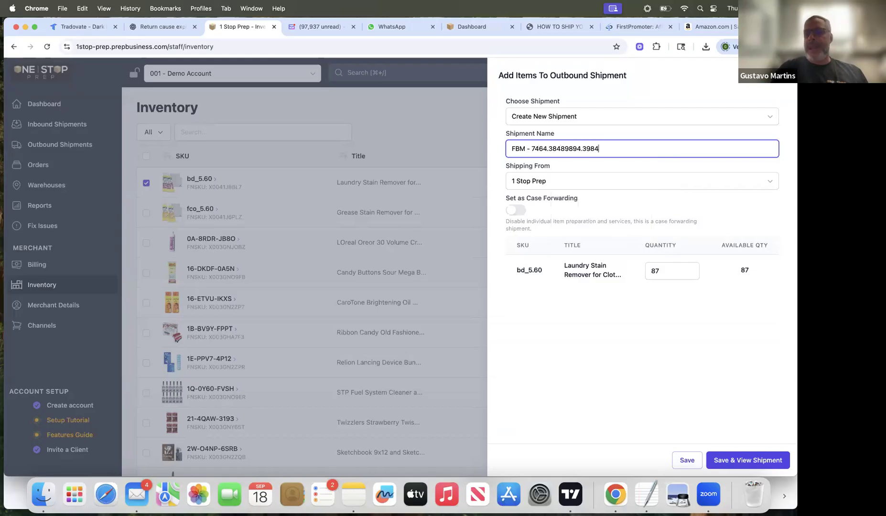
{"action": "double_click", "coordinate": [512, 148]}
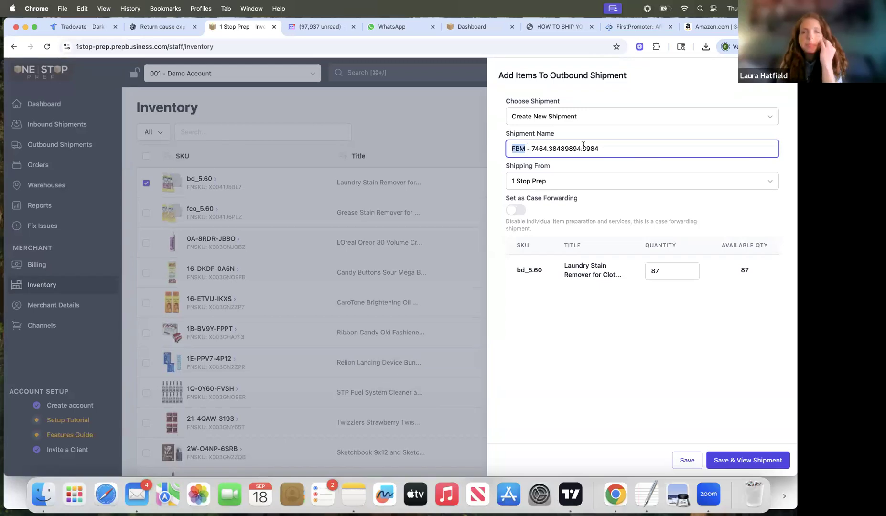
Step: Set the stain remover quantity to 1, save the FBM shipment and view it
{"action": "double_click", "coordinate": [651, 267]}
{"action": "type", "text": "1"}
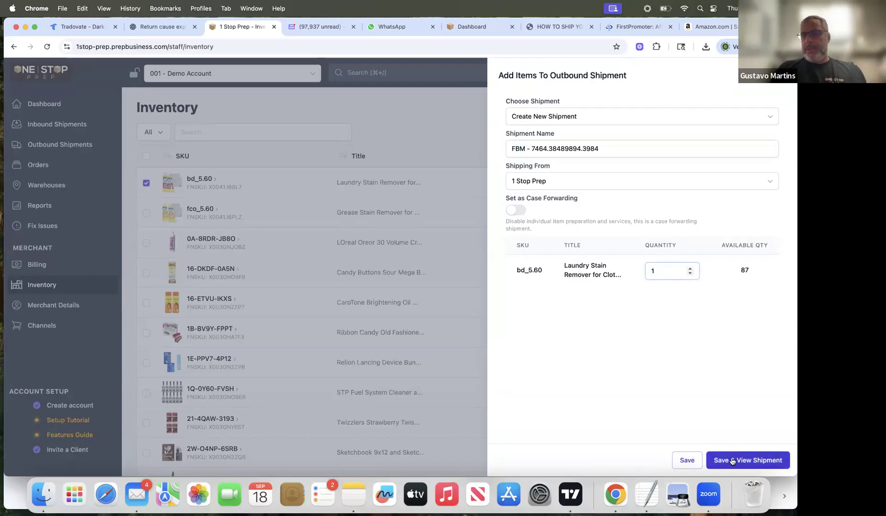
{"action": "left_click", "coordinate": [732, 460]}
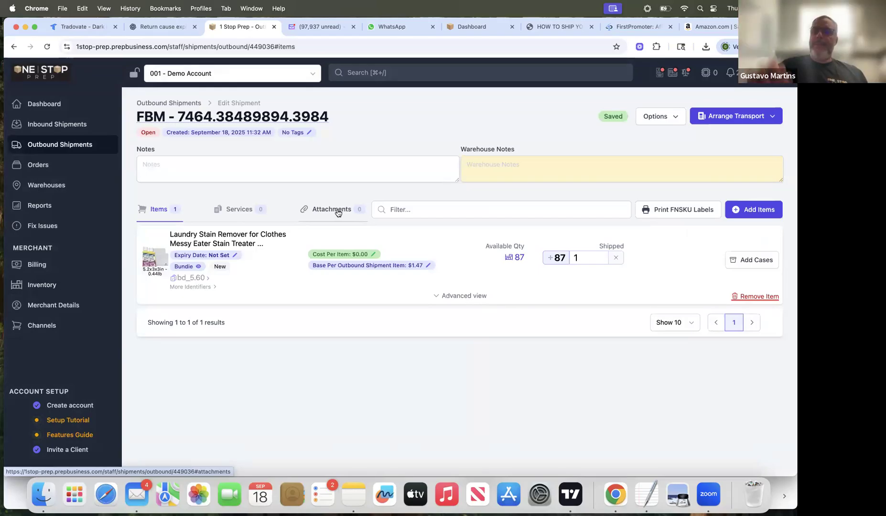
Step: Attach the file 1stopprep (1).png to the FBM shipment under the name "label"
{"action": "left_click", "coordinate": [338, 212]}
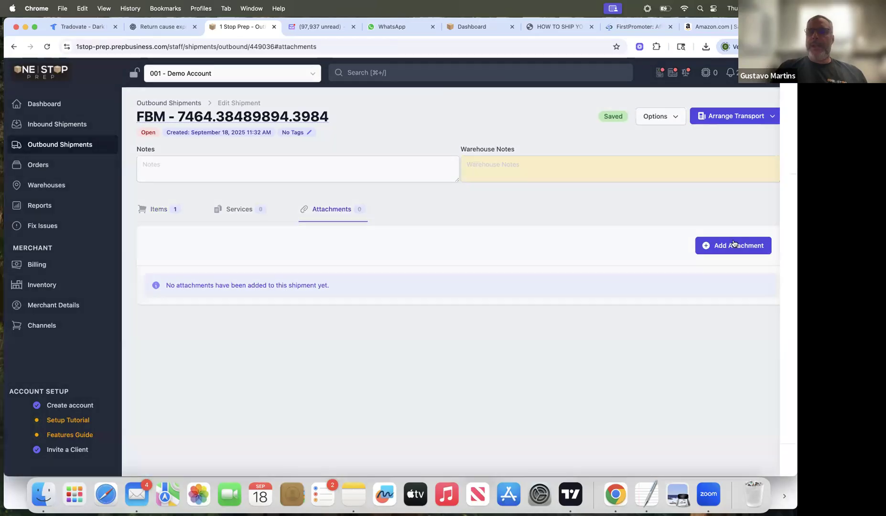
{"action": "left_click", "coordinate": [734, 243]}
{"action": "left_click", "coordinate": [651, 119]}
{"action": "type", "text": "label"}
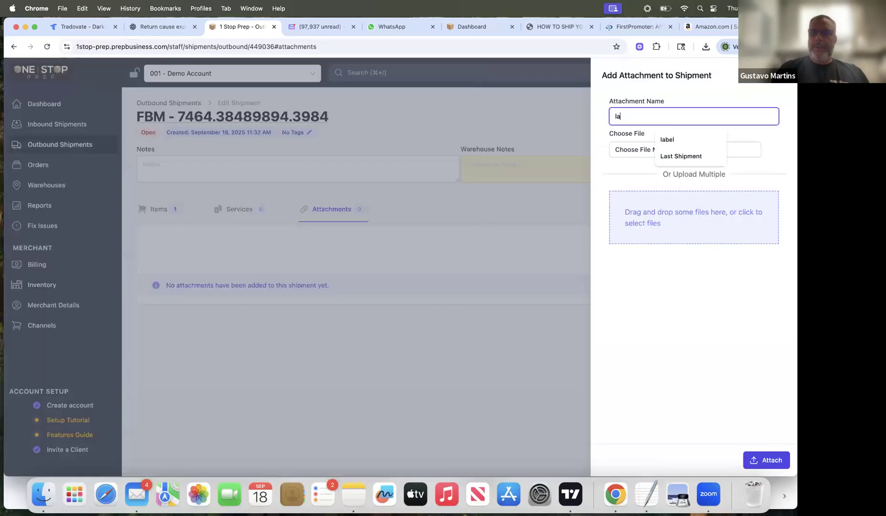
{"action": "left_click", "coordinate": [642, 150]}
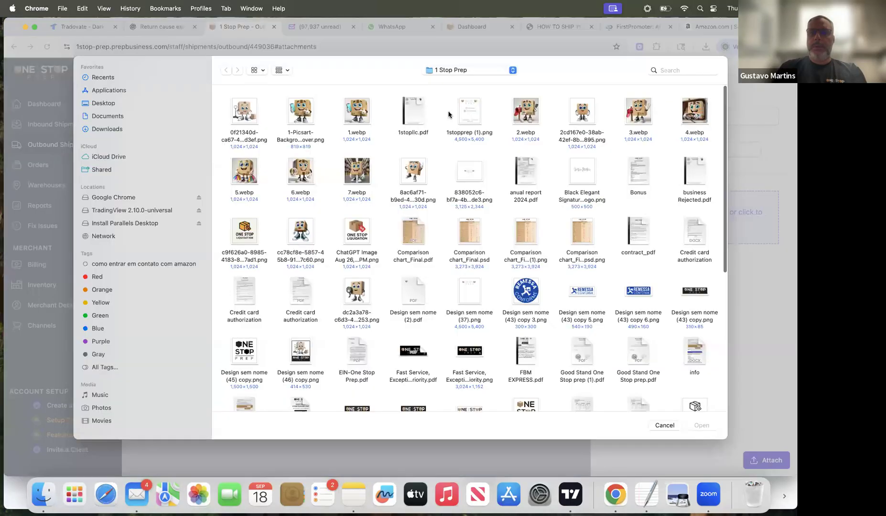
{"action": "left_click", "coordinate": [465, 111]}
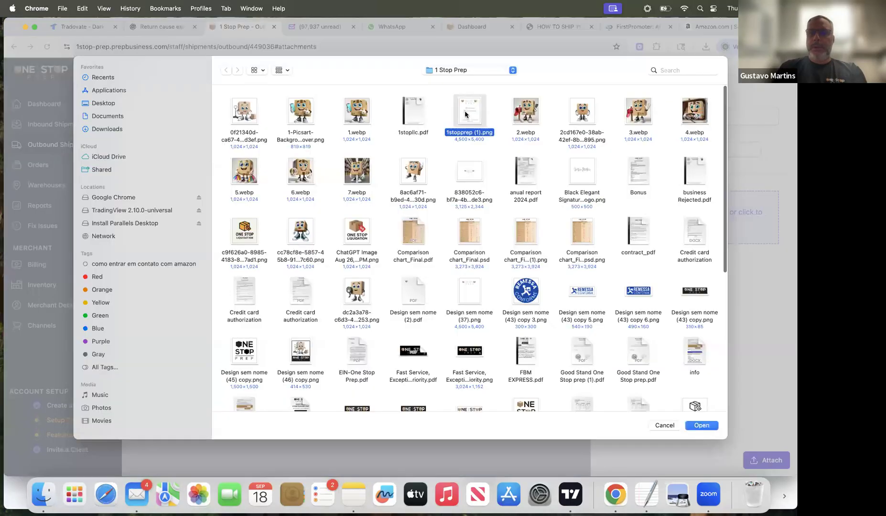
{"action": "left_click", "coordinate": [700, 425]}
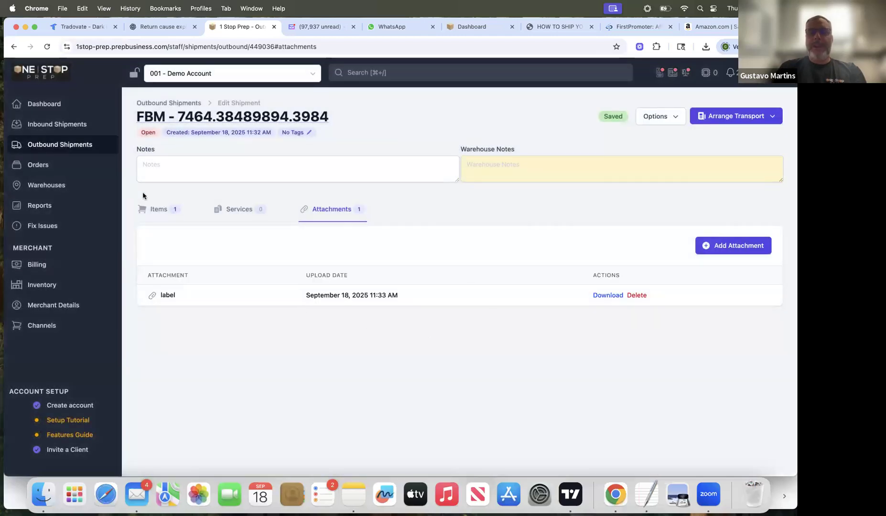
Step: Review the FBM shipment's stain remover identifiers and product picture, as well as its attachments
{"action": "left_click", "coordinate": [154, 208]}
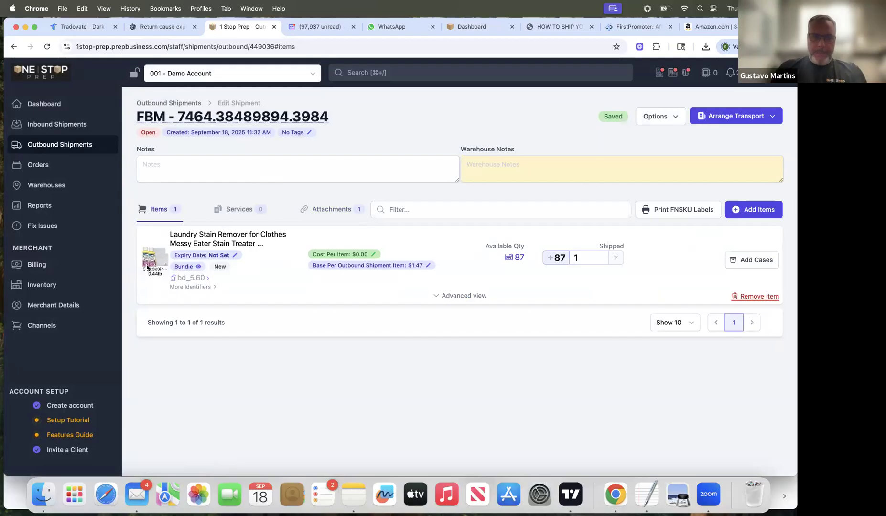
{"action": "left_click", "coordinate": [214, 288]}
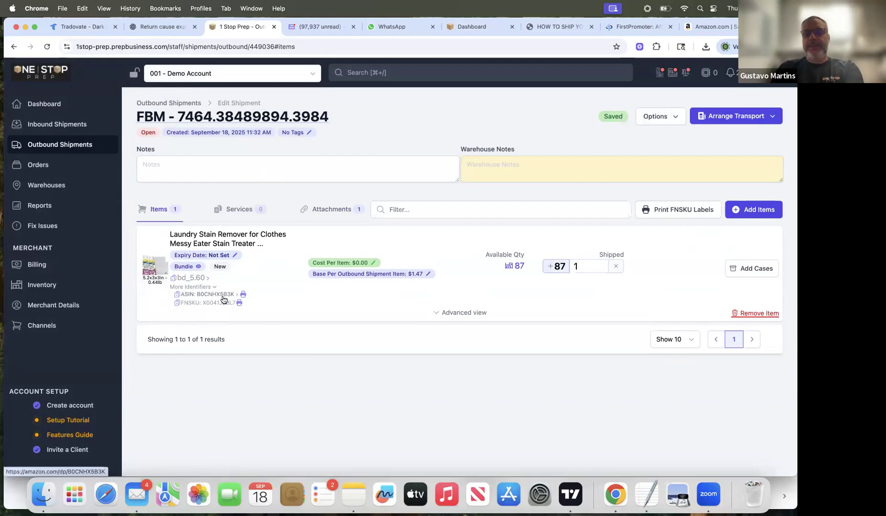
{"action": "left_click", "coordinate": [148, 268]}
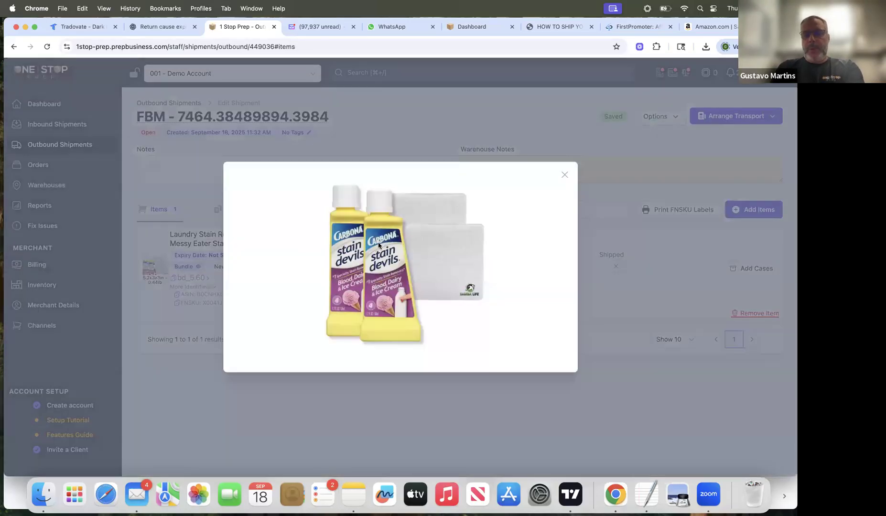
{"action": "left_click", "coordinate": [564, 175]}
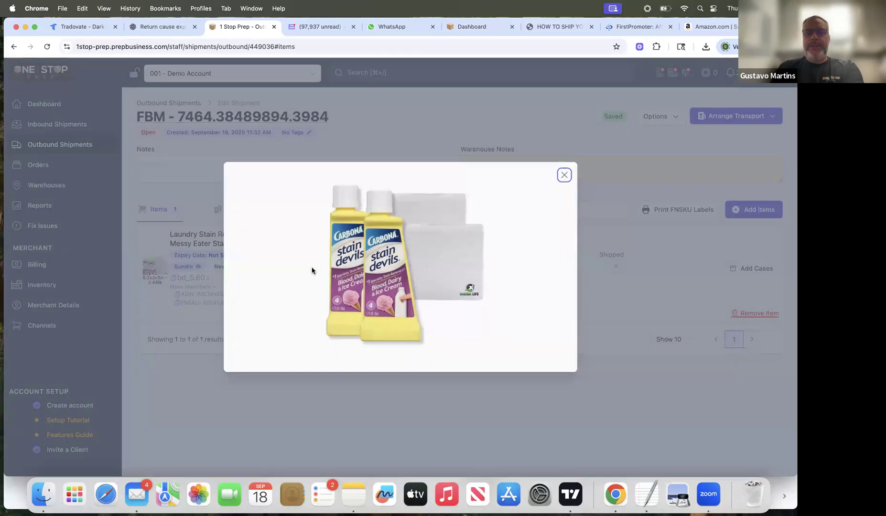
{"action": "left_click", "coordinate": [341, 209]}
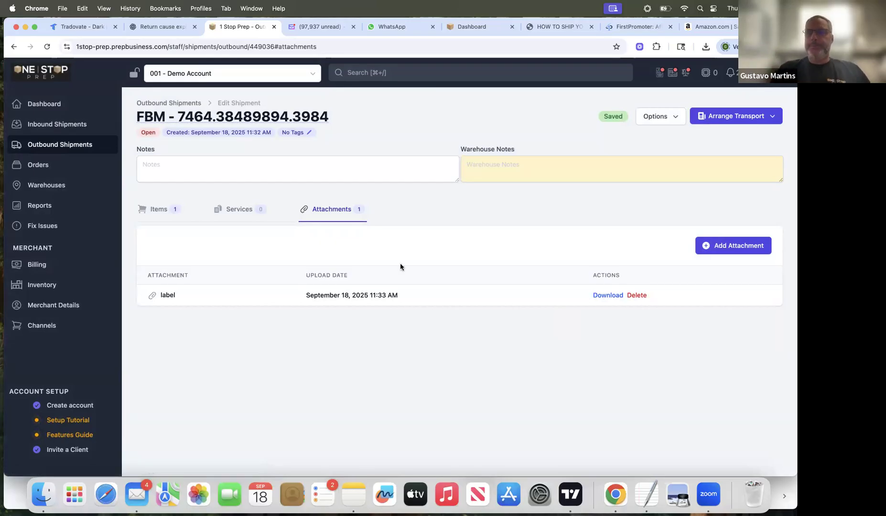
{"action": "left_click", "coordinate": [159, 209]}
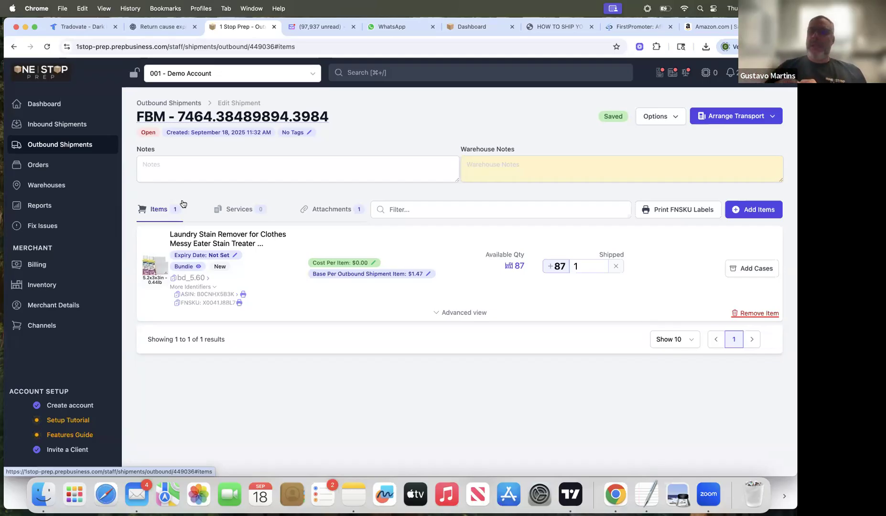
Step: Look through the inventory, billing charges, warehouses and inbound shipments of the demo account
{"action": "left_click", "coordinate": [40, 284]}
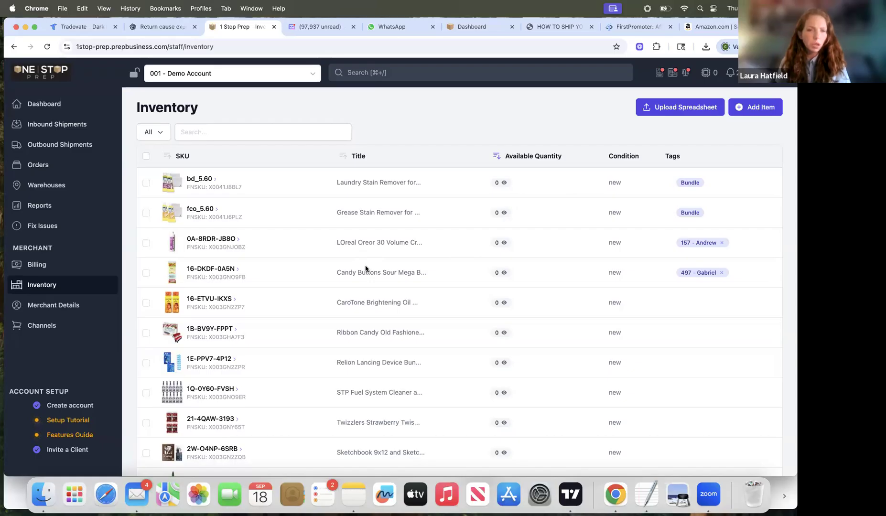
{"action": "left_click", "coordinate": [37, 265]}
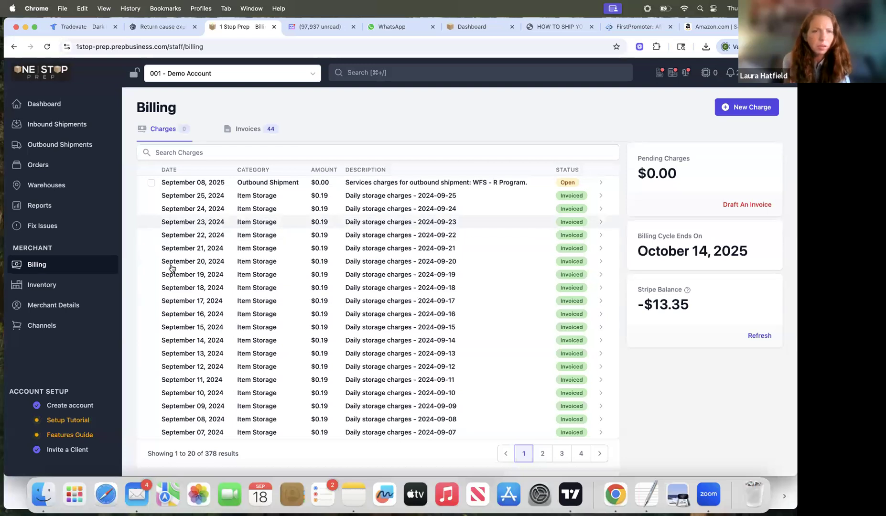
{"action": "left_click", "coordinate": [67, 182]}
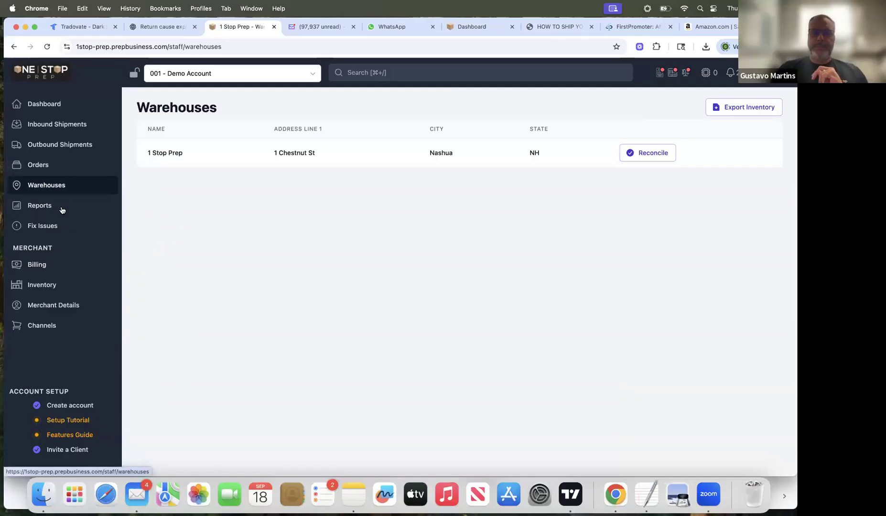
{"action": "left_click", "coordinate": [55, 125]}
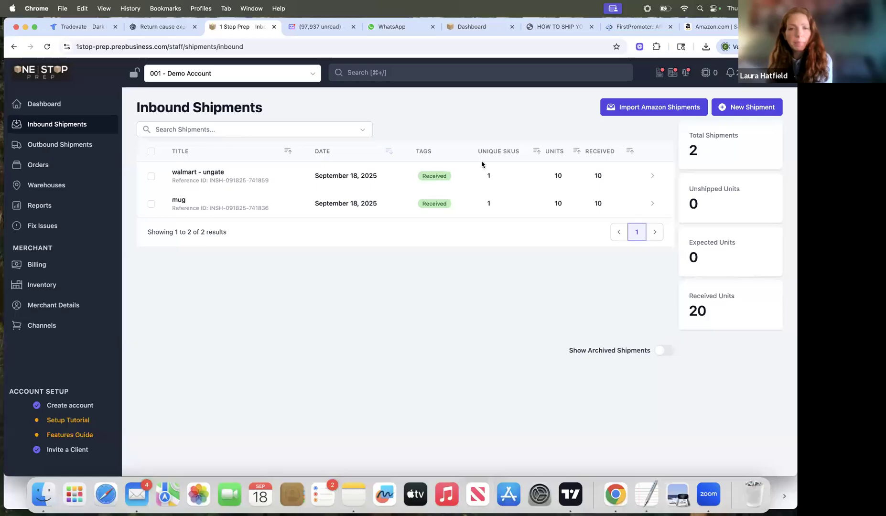
Step: Switch to the "HOW TO SHIP YOUR PRODUCT TO US" PDF guide and view its Sign-up Process page
{"action": "left_click", "coordinate": [559, 26]}
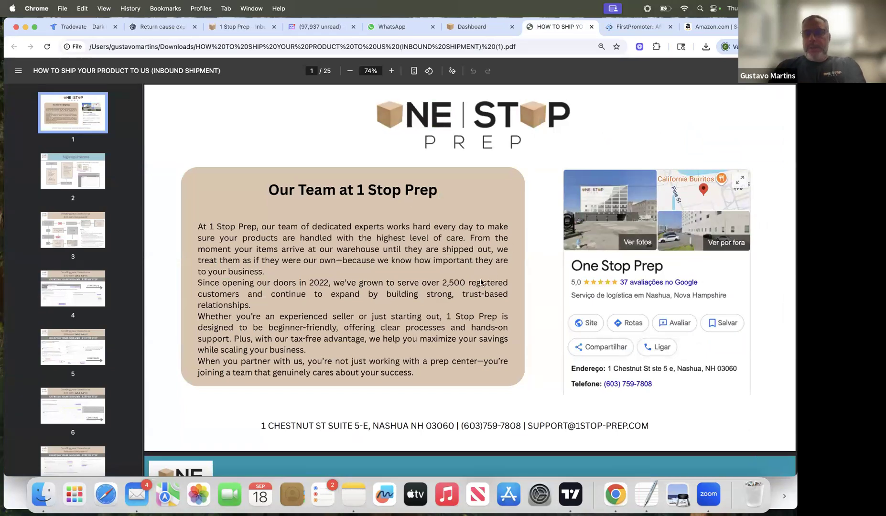
{"action": "scroll", "coordinate": [471, 306], "scroll_direction": "down", "scroll_amount": 5}
{"action": "scroll", "coordinate": [472, 306], "scroll_direction": "down", "scroll_amount": 4}
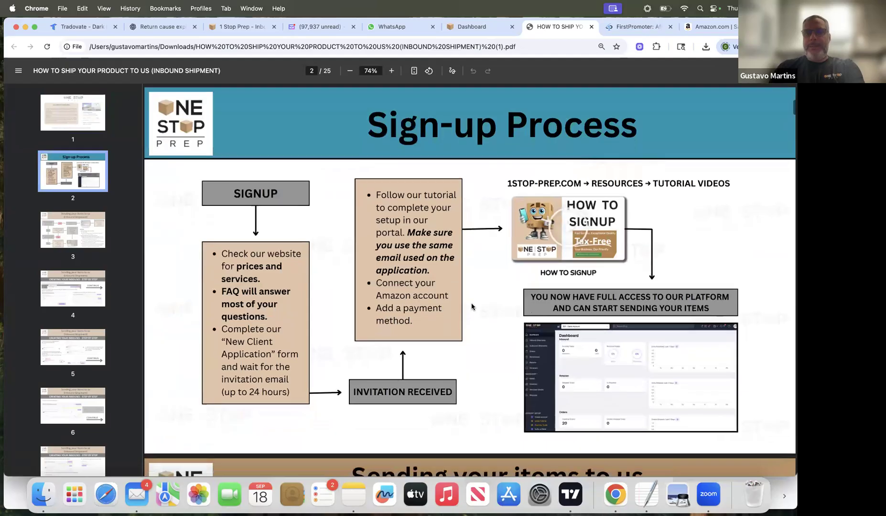
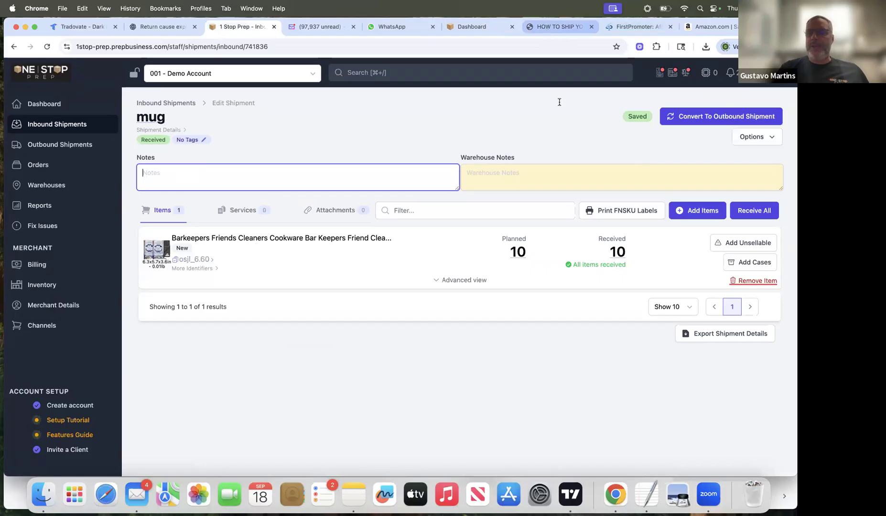
Step: Switch to the "HOW TO SHIP YOUR PRODUCT TO US" PDF guide and read its "Creating Your Inbound - Step by Step" pages
{"action": "left_click", "coordinate": [549, 28]}
{"action": "scroll", "coordinate": [577, 175], "scroll_direction": "down", "scroll_amount": 2}
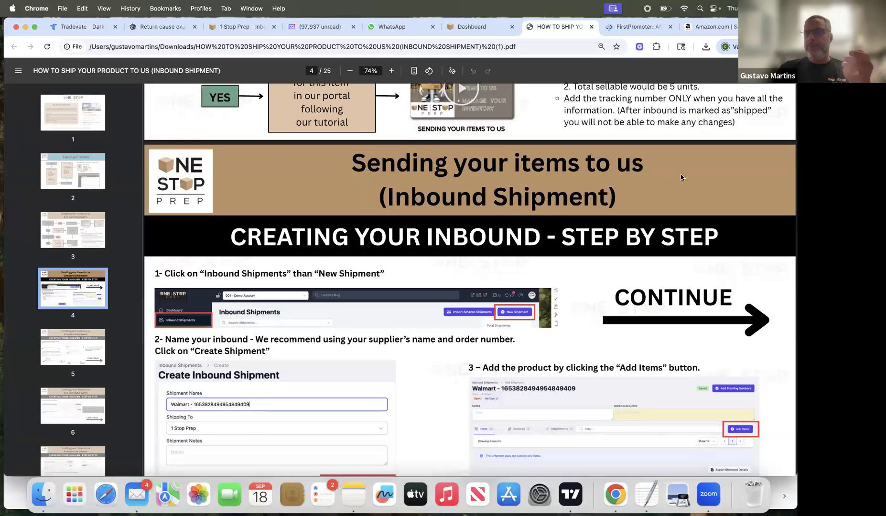
{"action": "scroll", "coordinate": [681, 178], "scroll_direction": "down", "scroll_amount": 3}
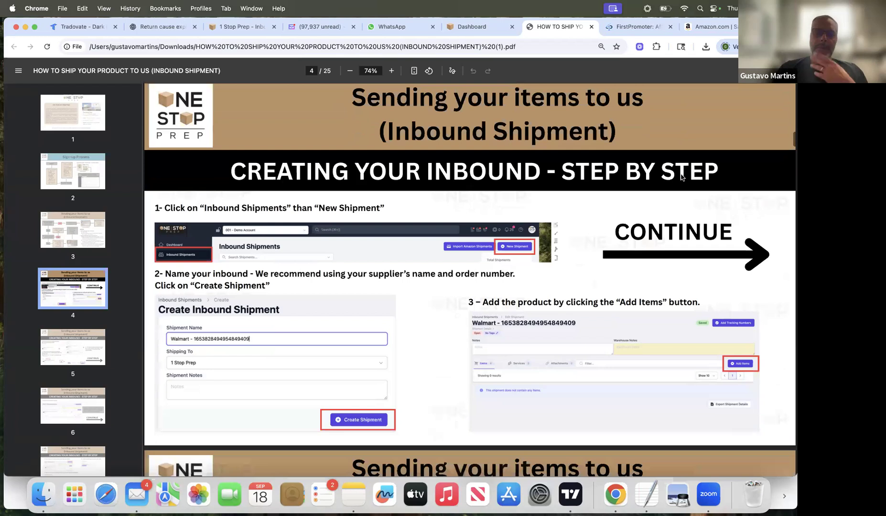
{"action": "scroll", "coordinate": [600, 236], "scroll_direction": "down", "scroll_amount": 2}
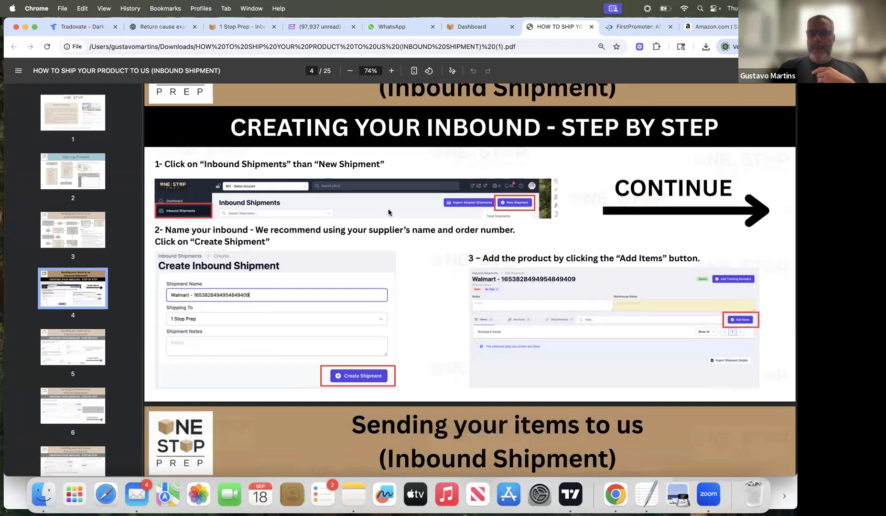
{"action": "scroll", "coordinate": [440, 325], "scroll_direction": "down", "scroll_amount": 5}
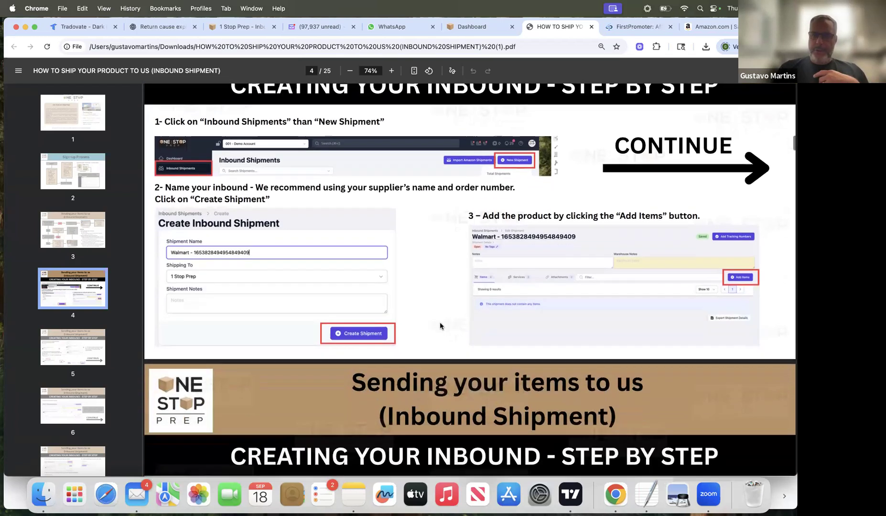
{"action": "scroll", "coordinate": [406, 218], "scroll_direction": "down", "scroll_amount": 10}
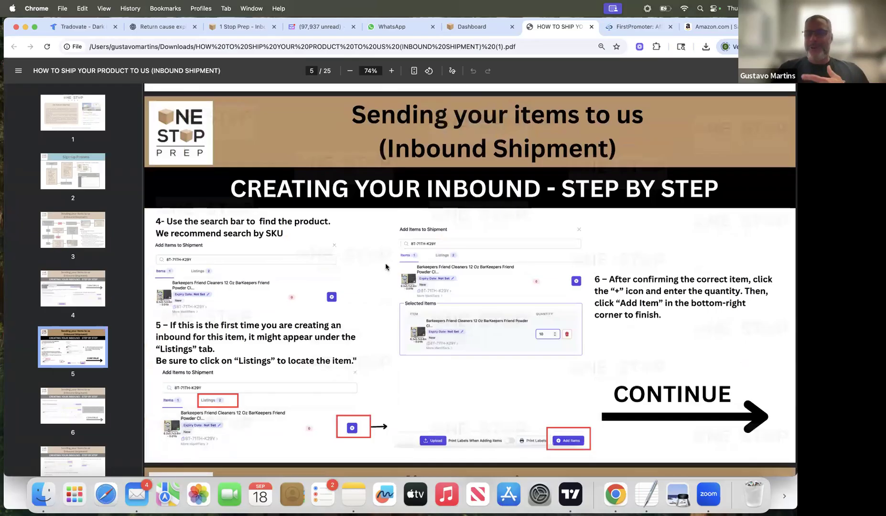
{"action": "scroll", "coordinate": [386, 267], "scroll_direction": "down", "scroll_amount": 10}
{"action": "scroll", "coordinate": [386, 266], "scroll_direction": "down", "scroll_amount": 9}
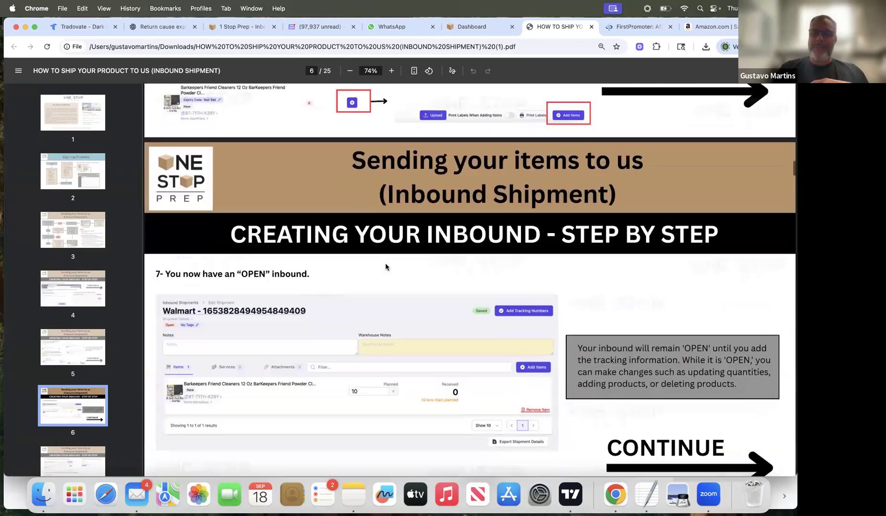
{"action": "scroll", "coordinate": [386, 267], "scroll_direction": "down", "scroll_amount": 20}
{"action": "scroll", "coordinate": [386, 266], "scroll_direction": "down", "scroll_amount": 20}
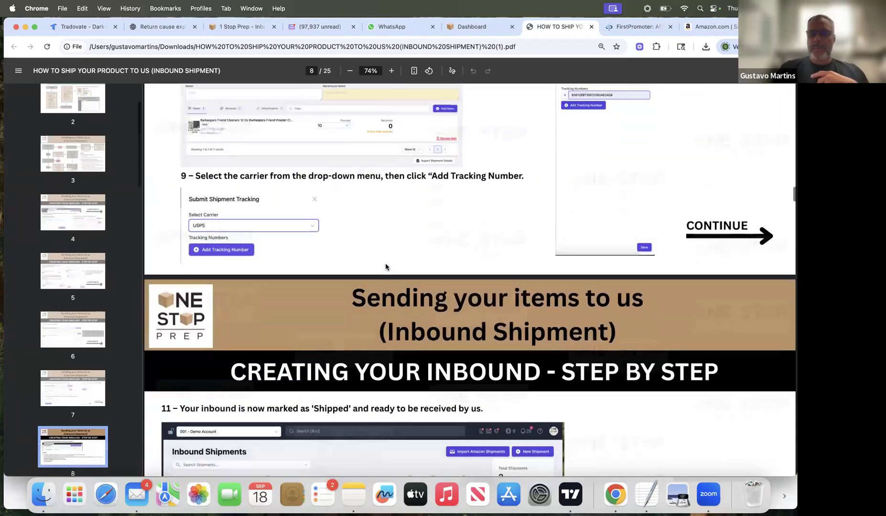
Step: Read the guide's inbound notes and the "How We Receive Your Items" page about tracking packages
{"action": "scroll", "coordinate": [386, 266], "scroll_direction": "down", "scroll_amount": 8}
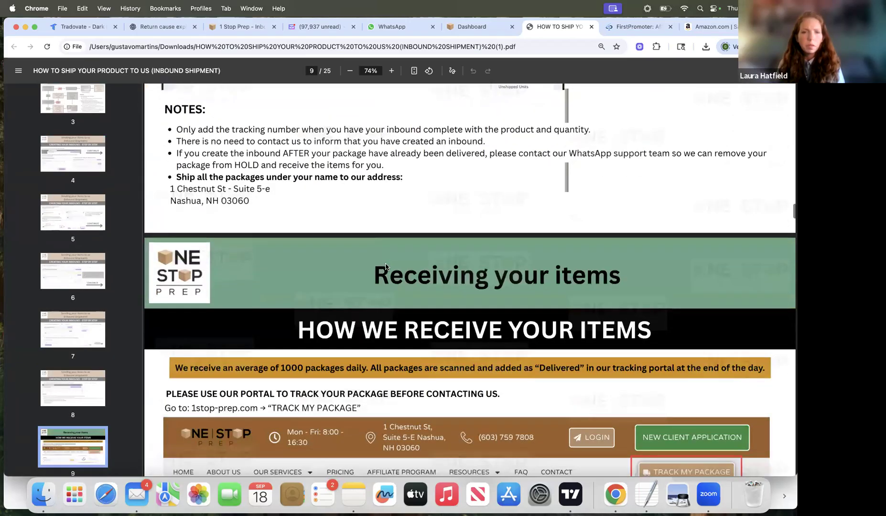
{"action": "scroll", "coordinate": [386, 267], "scroll_direction": "down", "scroll_amount": 1}
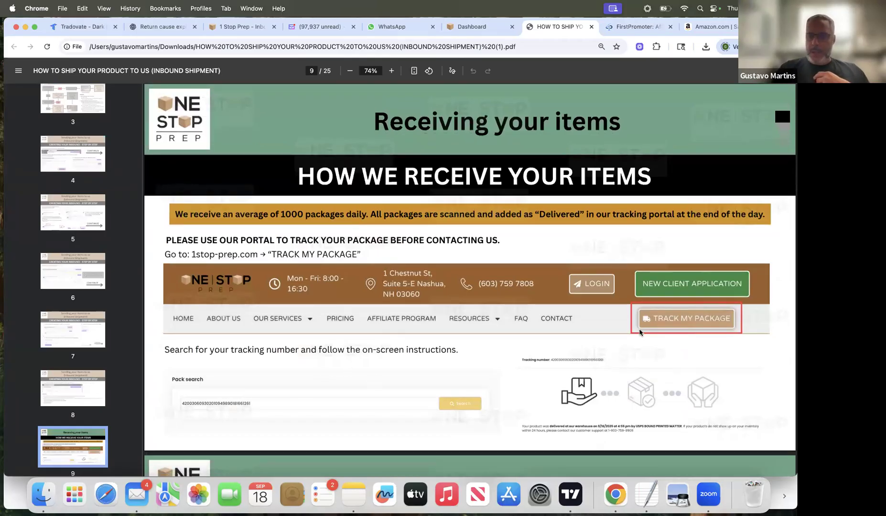
{"action": "scroll", "coordinate": [464, 354], "scroll_direction": "down", "scroll_amount": 2}
{"action": "scroll", "coordinate": [463, 354], "scroll_direction": "down", "scroll_amount": 2}
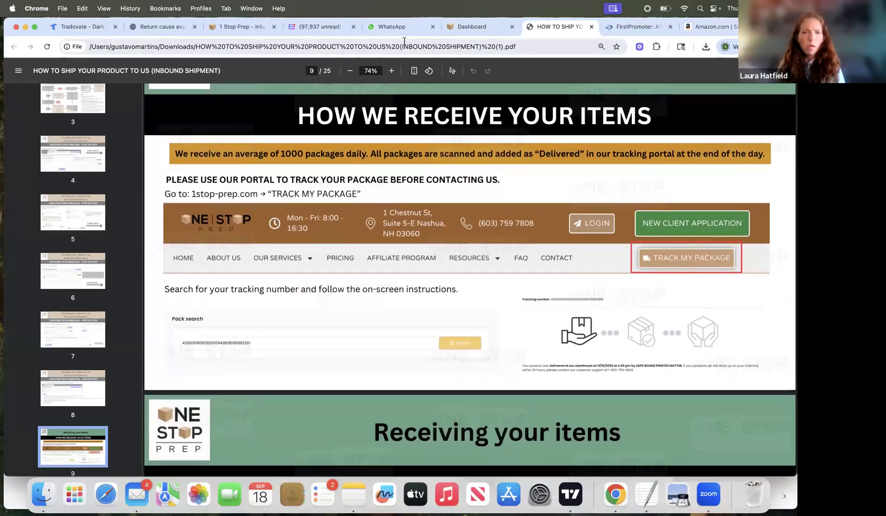
Step: Switch to the prep center Dashboard and copy the PETSMART package's tracking number from the registered items
{"action": "left_click", "coordinate": [473, 27]}
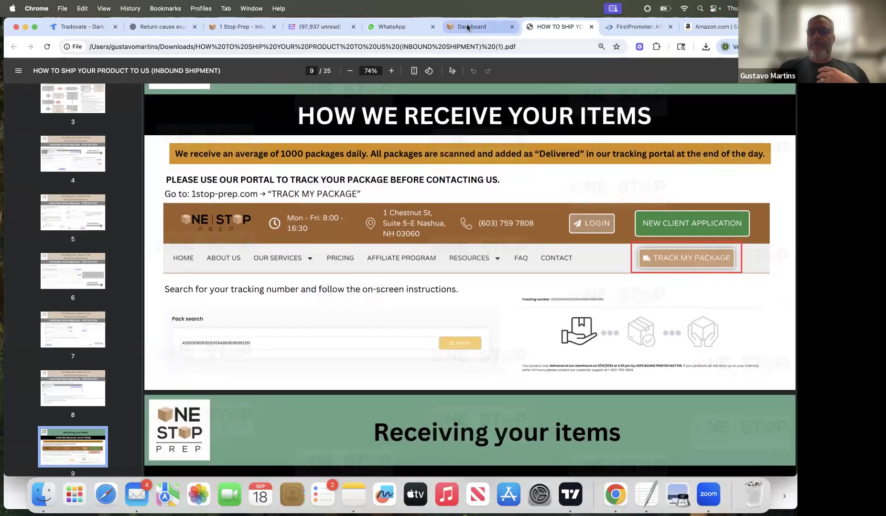
{"action": "scroll", "coordinate": [315, 323], "scroll_direction": "down", "scroll_amount": 3}
{"action": "scroll", "coordinate": [317, 323], "scroll_direction": "down", "scroll_amount": 2}
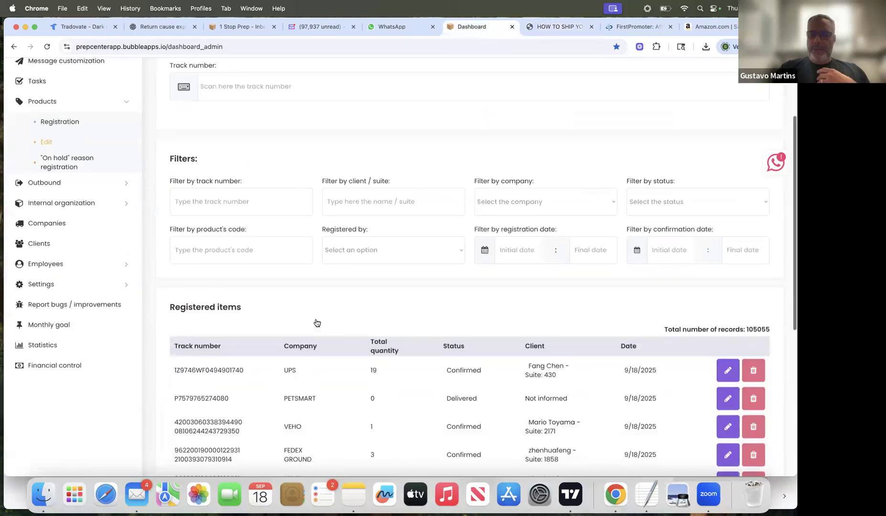
{"action": "left_click_drag", "start_coordinate": [238, 379], "coordinate": [173, 379]}
{"action": "key", "text": "super+c"}
{"action": "scroll", "coordinate": [307, 285], "scroll_direction": "up", "scroll_amount": 5}
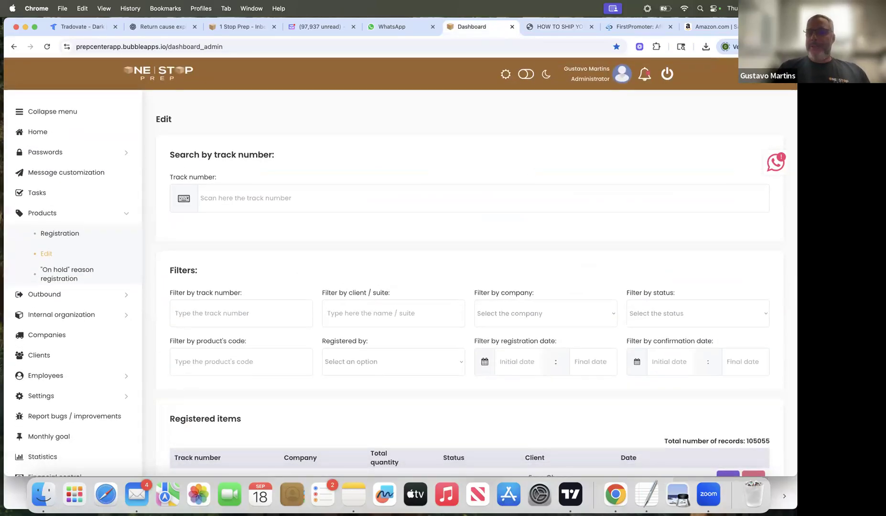
Step: Open 1stop-prep.com in a new browser tab and go to its Track My Package page
{"action": "key", "text": "super+t"}
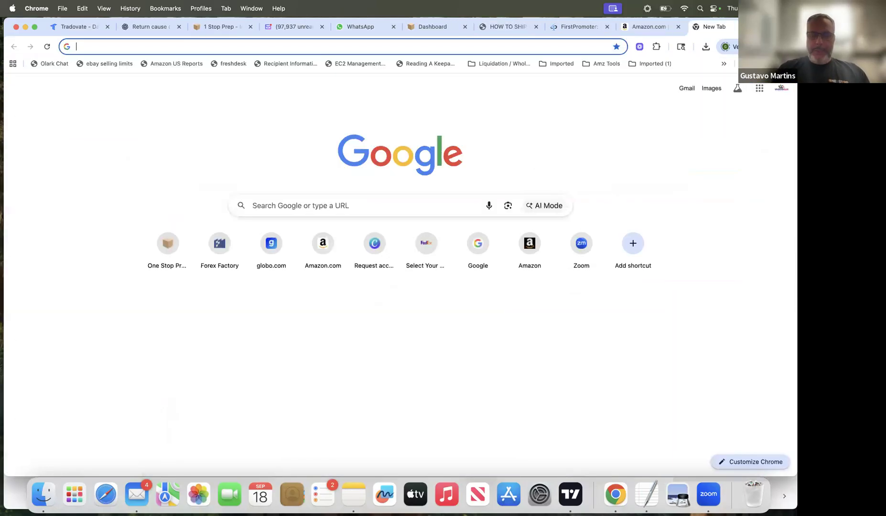
{"action": "type", "text": "1s"}
{"action": "key", "text": "Return"}
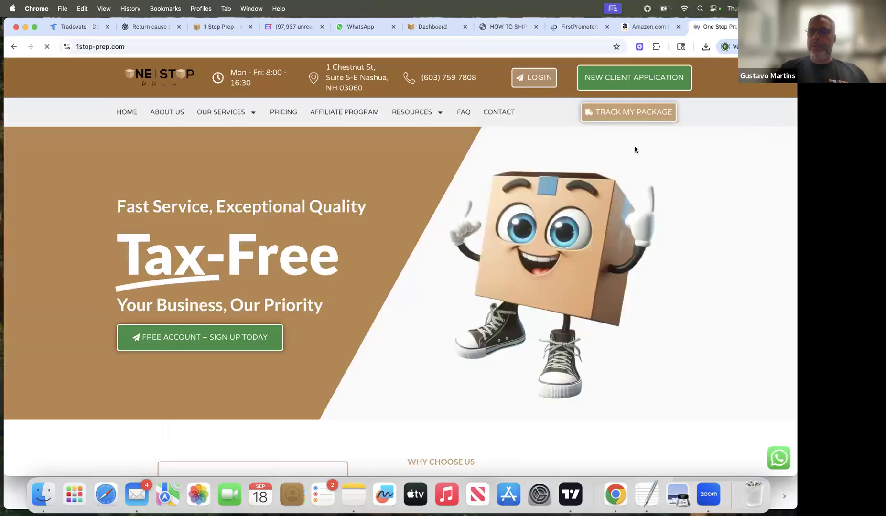
{"action": "left_click", "coordinate": [637, 114]}
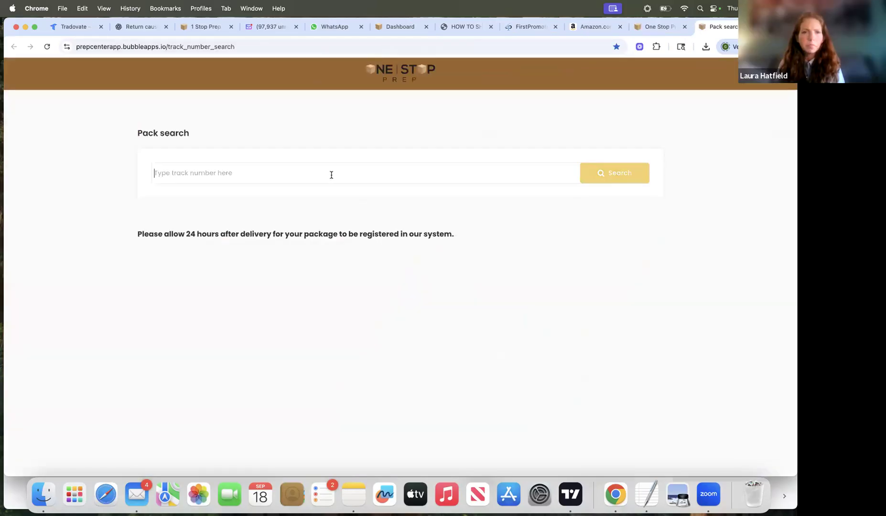
Step: Look up the copied PETSMART tracking number in Pack search and review the package's delivery status
{"action": "key", "text": "super+v"}
{"action": "left_click", "coordinate": [615, 182]}
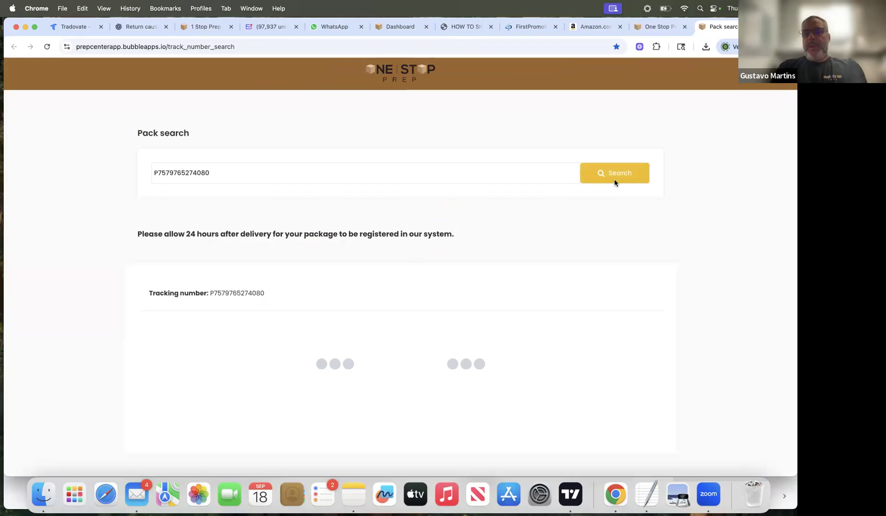
{"action": "scroll", "coordinate": [506, 306], "scroll_direction": "down", "scroll_amount": 3}
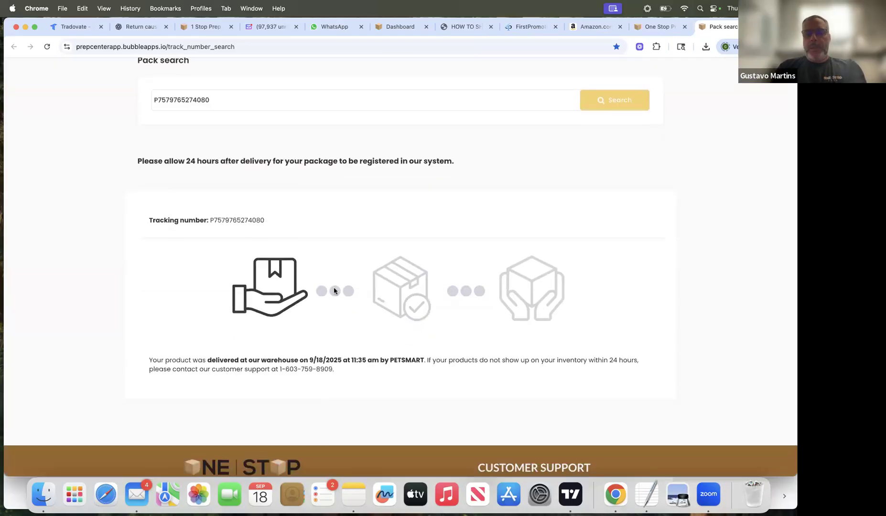
{"action": "scroll", "coordinate": [344, 258], "scroll_direction": "up", "scroll_amount": 2}
{"action": "scroll", "coordinate": [352, 260], "scroll_direction": "down", "scroll_amount": 3}
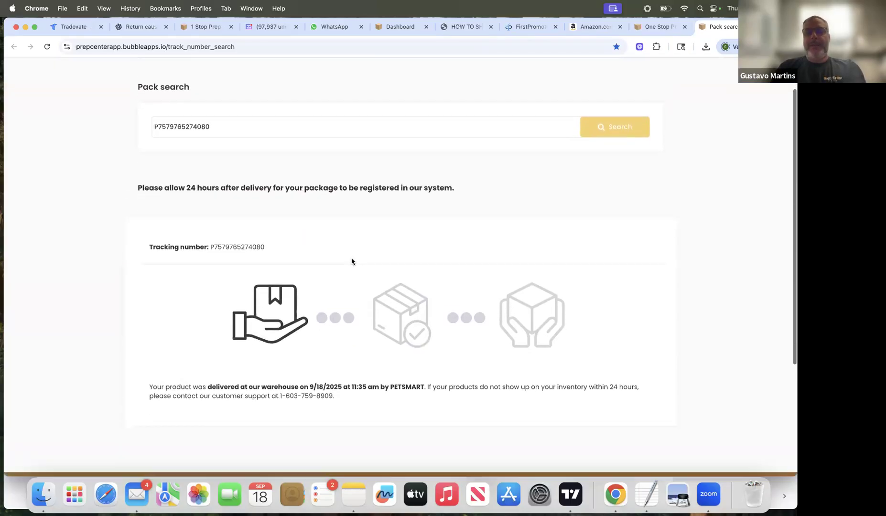
{"action": "scroll", "coordinate": [352, 262], "scroll_direction": "up", "scroll_amount": 1}
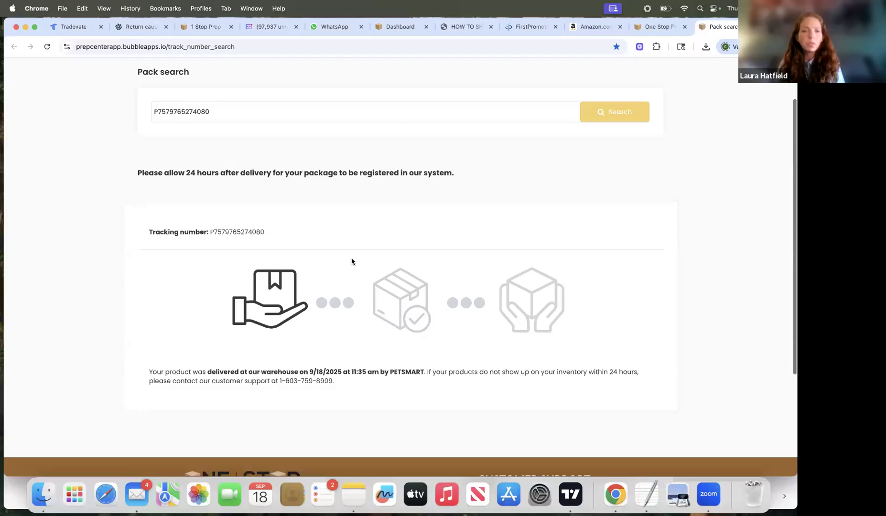
{"action": "scroll", "coordinate": [352, 261], "scroll_direction": "up", "scroll_amount": 1}
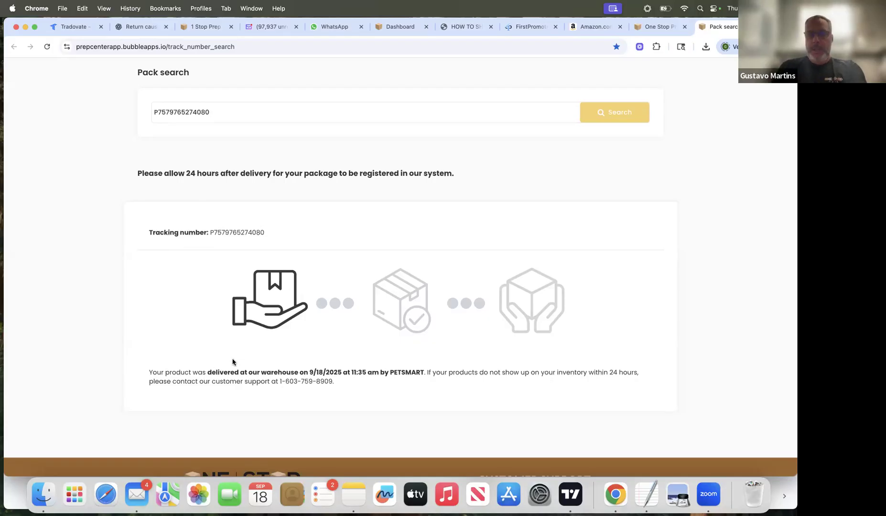
{"action": "left_click_drag", "start_coordinate": [208, 372], "coordinate": [333, 369]}
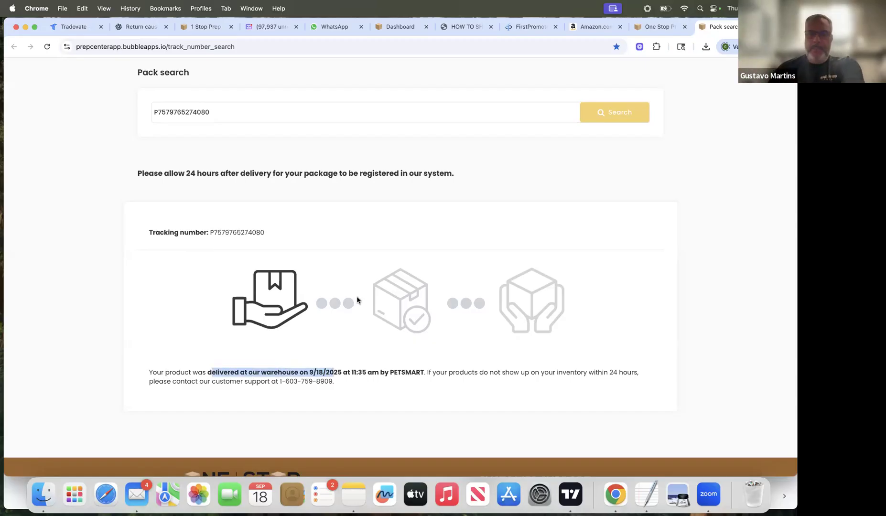
Step: On the Dashboard, filter the registered items by On hold status and copy the second listed package's VEHO tracking number
{"action": "left_click", "coordinate": [400, 27]}
{"action": "scroll", "coordinate": [377, 264], "scroll_direction": "down", "scroll_amount": 5}
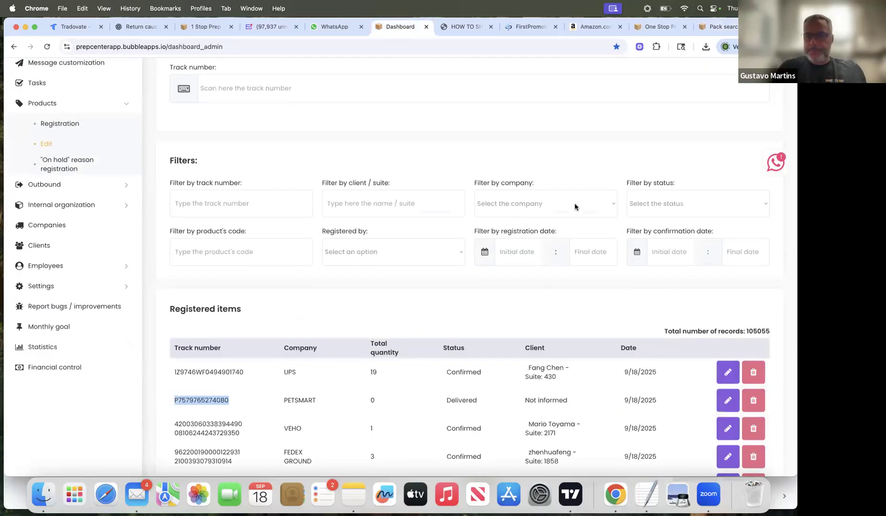
{"action": "left_click", "coordinate": [638, 204]}
{"action": "left_click", "coordinate": [648, 237]}
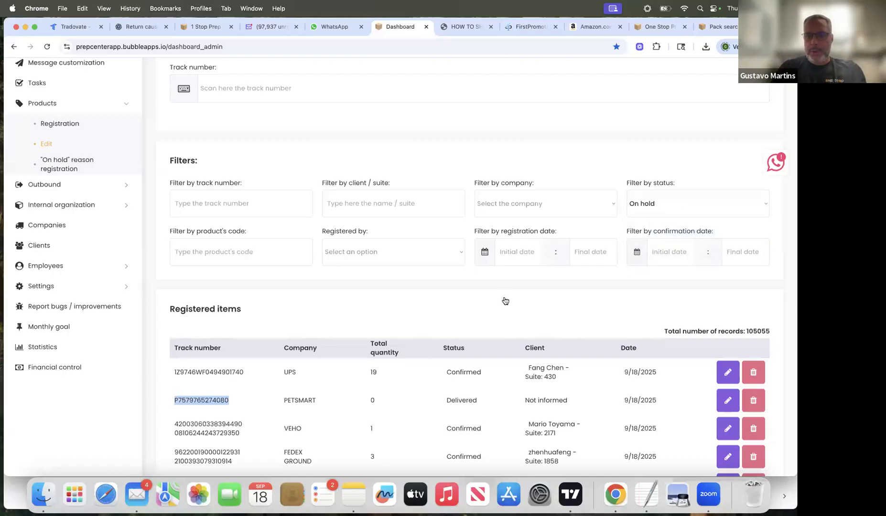
{"action": "scroll", "coordinate": [364, 396], "scroll_direction": "down", "scroll_amount": 1}
{"action": "left_click_drag", "start_coordinate": [237, 388], "coordinate": [174, 391]}
{"action": "key", "text": "super+c"}
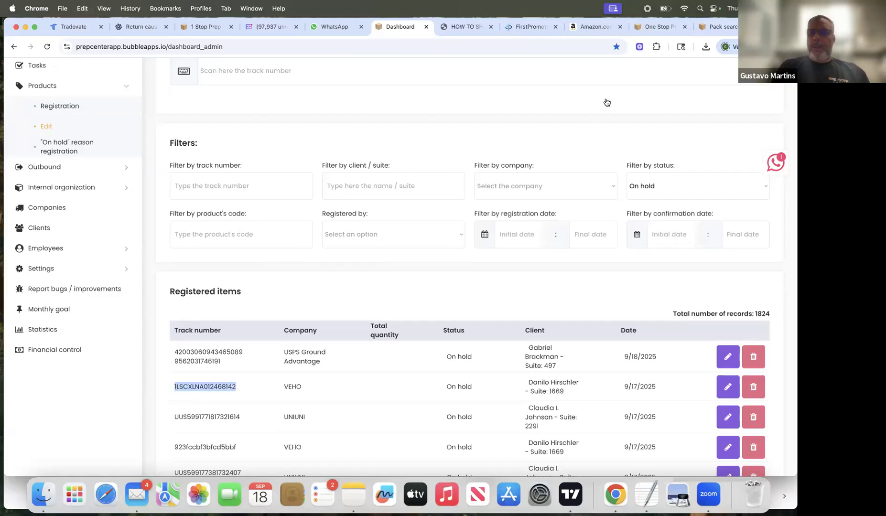
Step: Look up the copied VEHO tracking number in Pack search and read the hold reason, additional info and required actions
{"action": "left_click", "coordinate": [721, 29]}
{"action": "triple_click", "coordinate": [359, 112]}
{"action": "key", "text": "super+v"}
{"action": "left_click", "coordinate": [617, 115]}
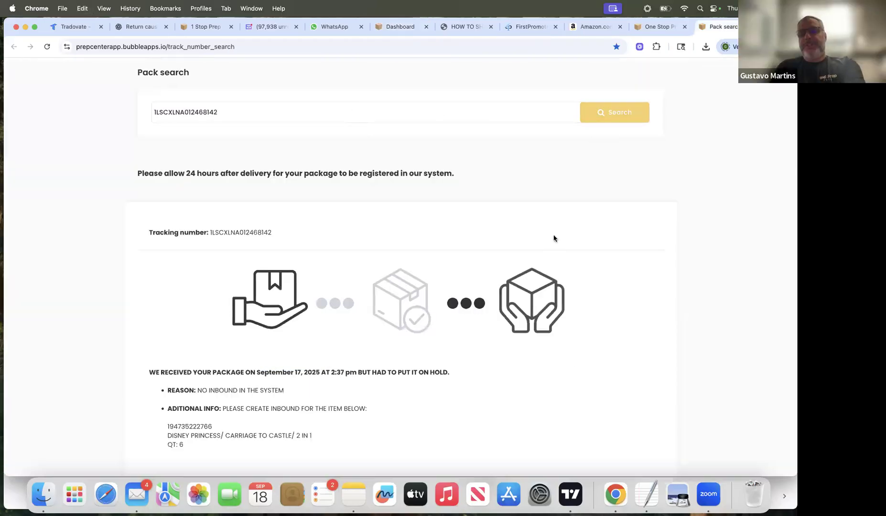
{"action": "scroll", "coordinate": [555, 274], "scroll_direction": "down", "scroll_amount": 3}
{"action": "scroll", "coordinate": [554, 275], "scroll_direction": "up", "scroll_amount": 1}
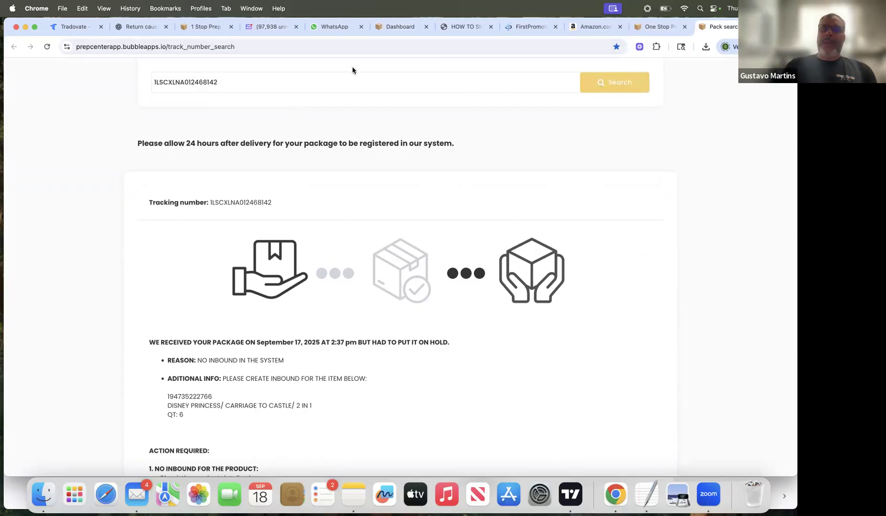
{"action": "scroll", "coordinate": [295, 155], "scroll_direction": "down", "scroll_amount": 5}
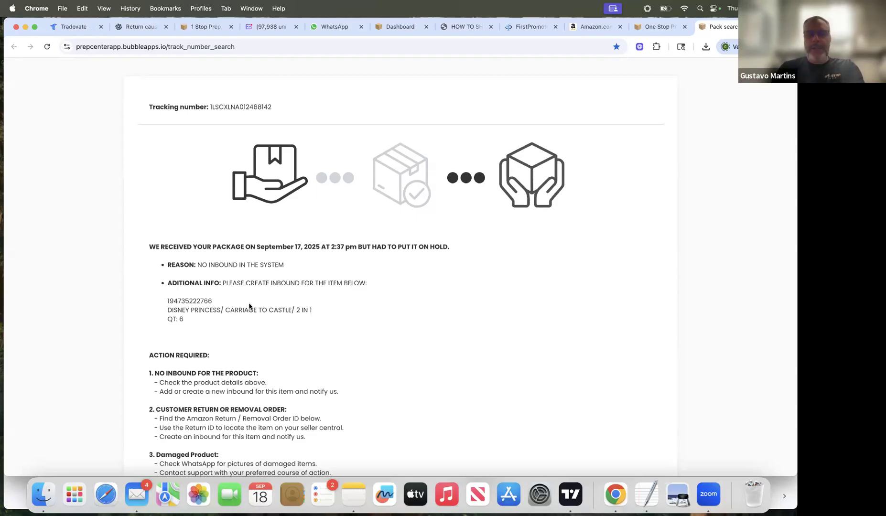
{"action": "scroll", "coordinate": [239, 330], "scroll_direction": "down", "scroll_amount": 5}
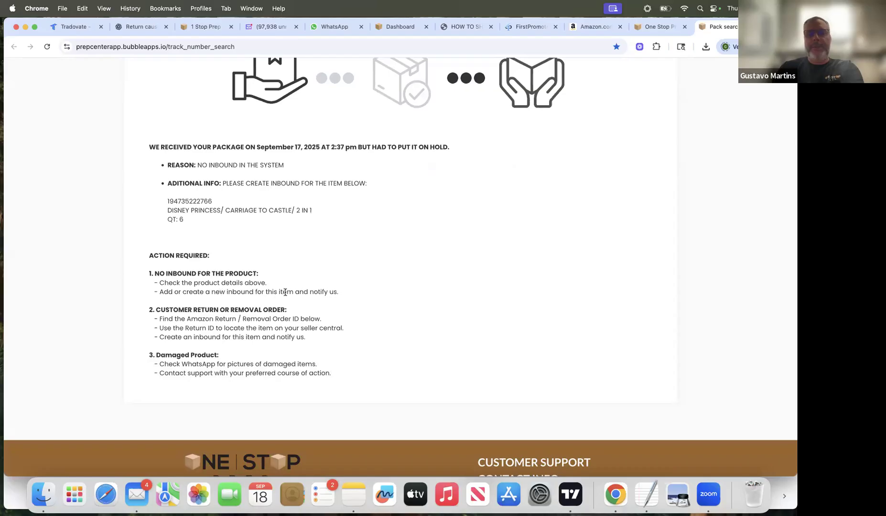
{"action": "scroll", "coordinate": [386, 297], "scroll_direction": "up", "scroll_amount": 6}
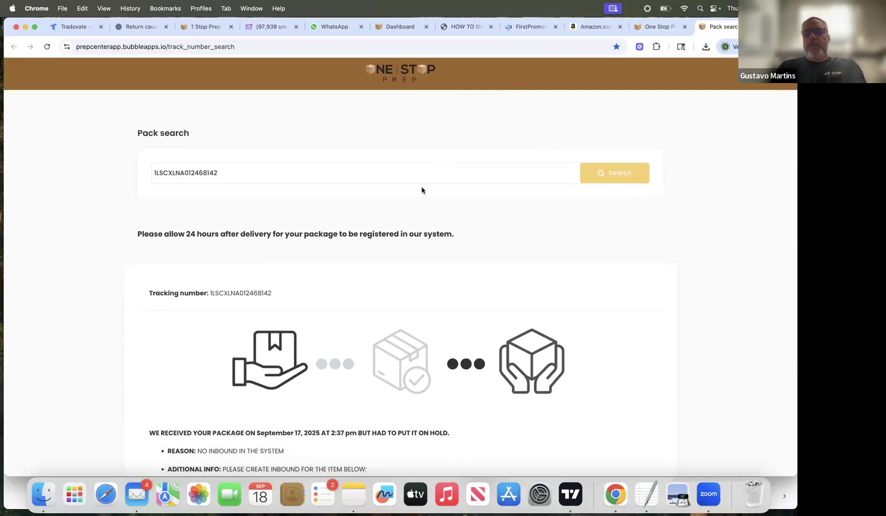
Step: Return to the PDF guide and view the receiving notes on page 10
{"action": "left_click", "coordinate": [466, 27]}
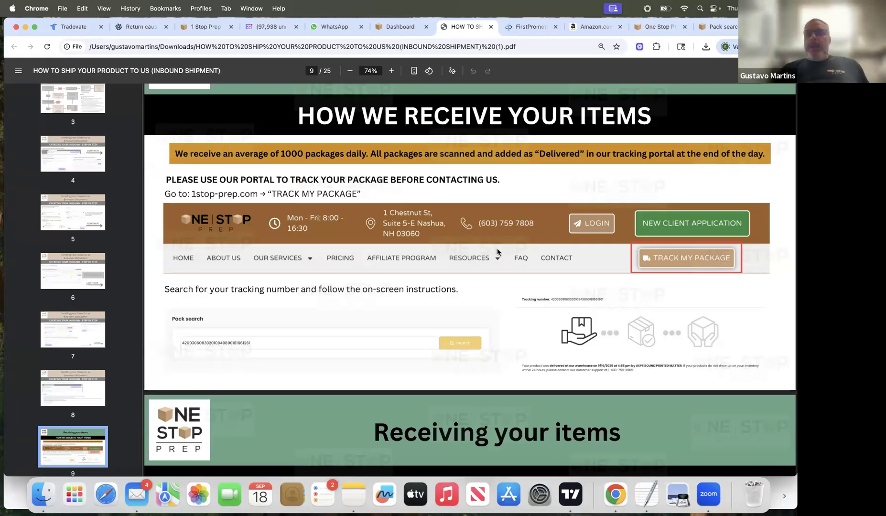
{"action": "scroll", "coordinate": [497, 249], "scroll_direction": "down", "scroll_amount": 1}
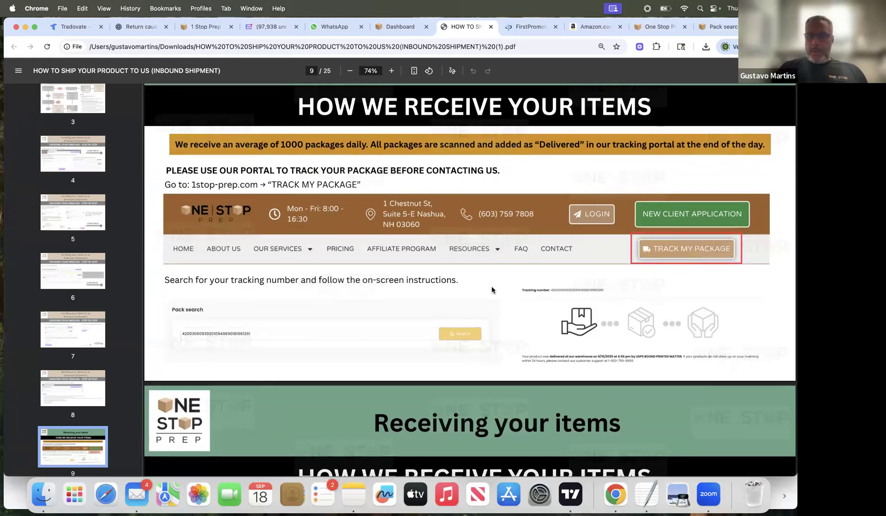
{"action": "scroll", "coordinate": [491, 286], "scroll_direction": "down", "scroll_amount": 10}
{"action": "scroll", "coordinate": [492, 289], "scroll_direction": "down", "scroll_amount": 2}
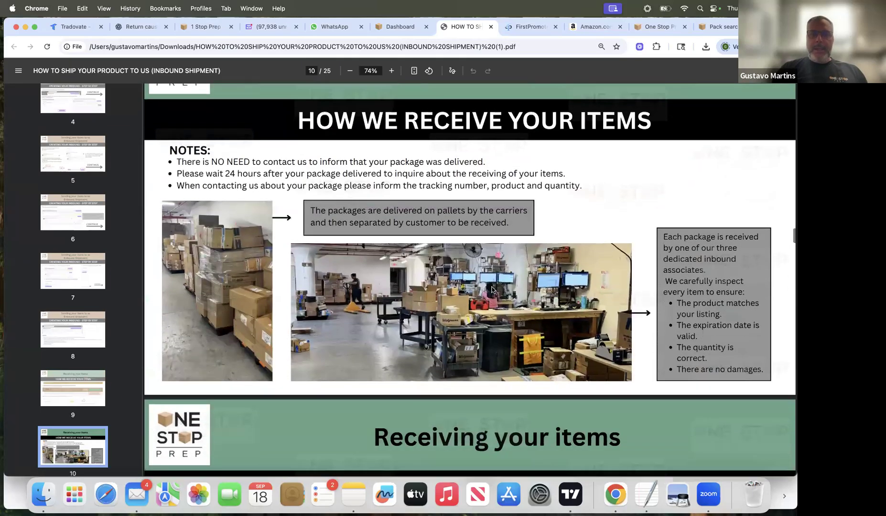